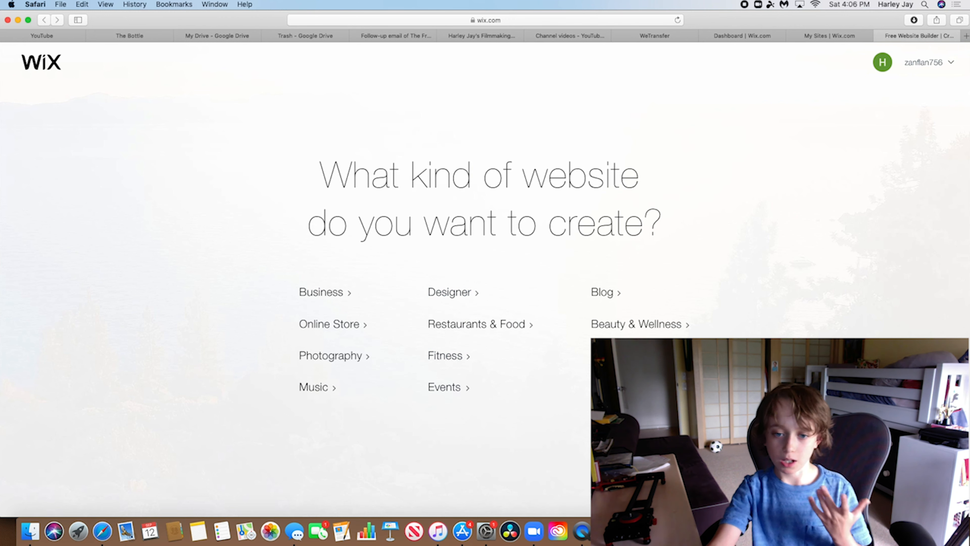
Pick Wix ADI to create the website, after one round trip back to the category page
left_click(604, 388)
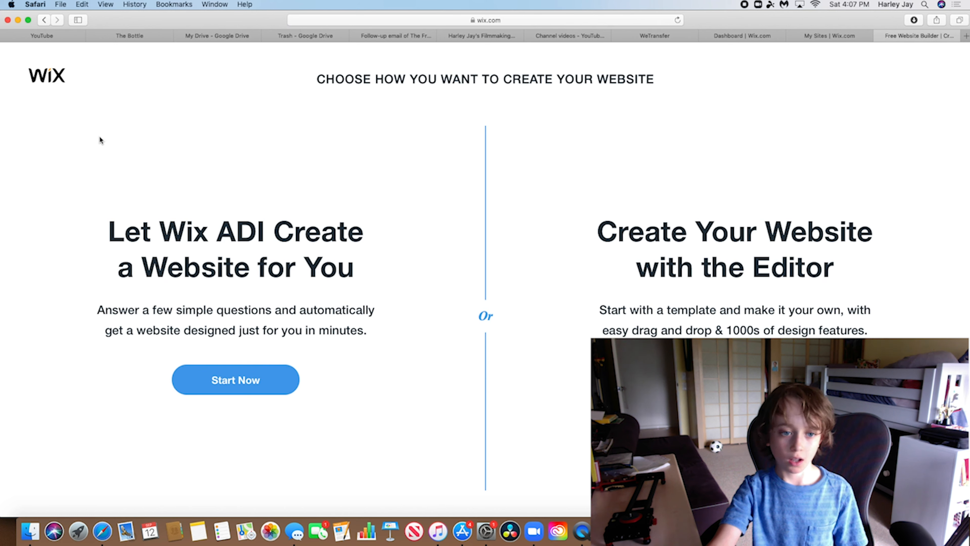
left_click(45, 23)
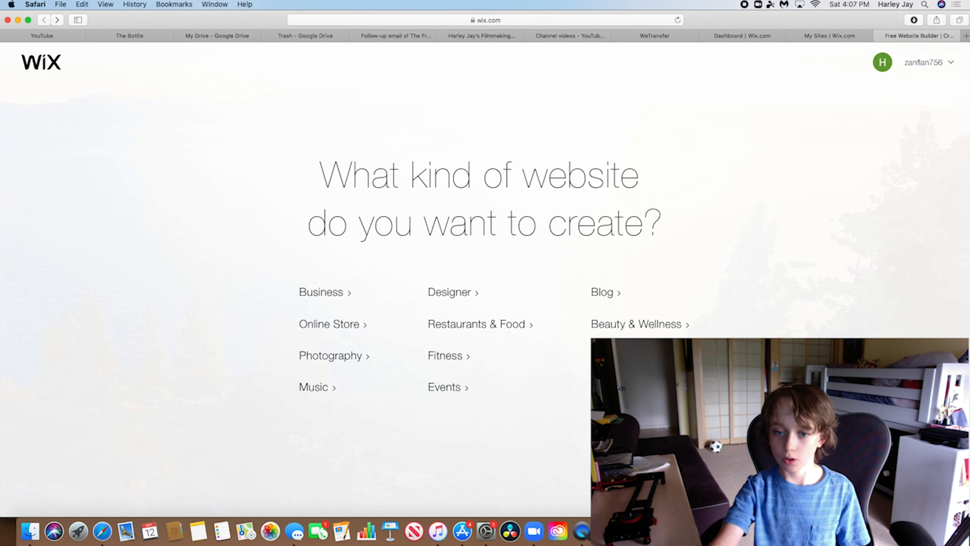
left_click(604, 387)
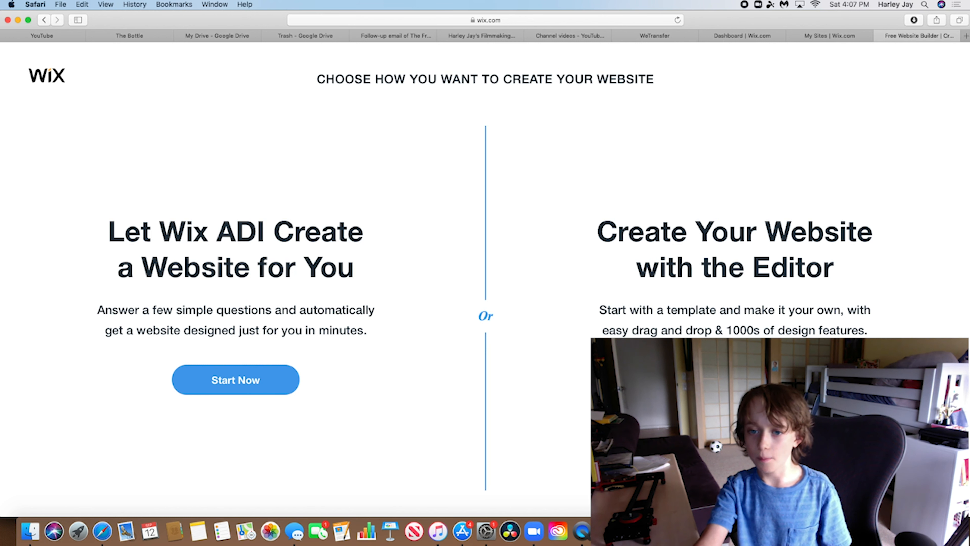
left_click(255, 382)
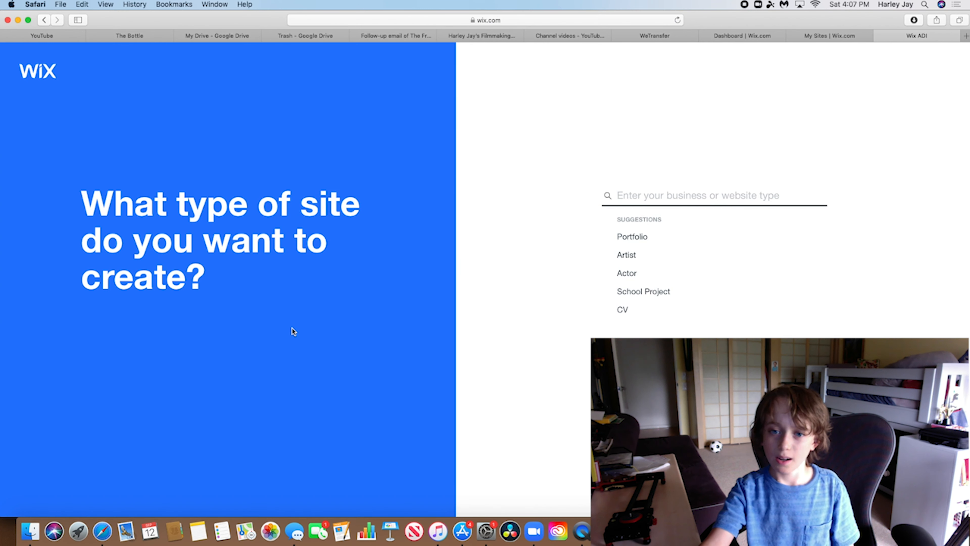
Set the site type to Filmmaking Portfolio
left_click(643, 238)
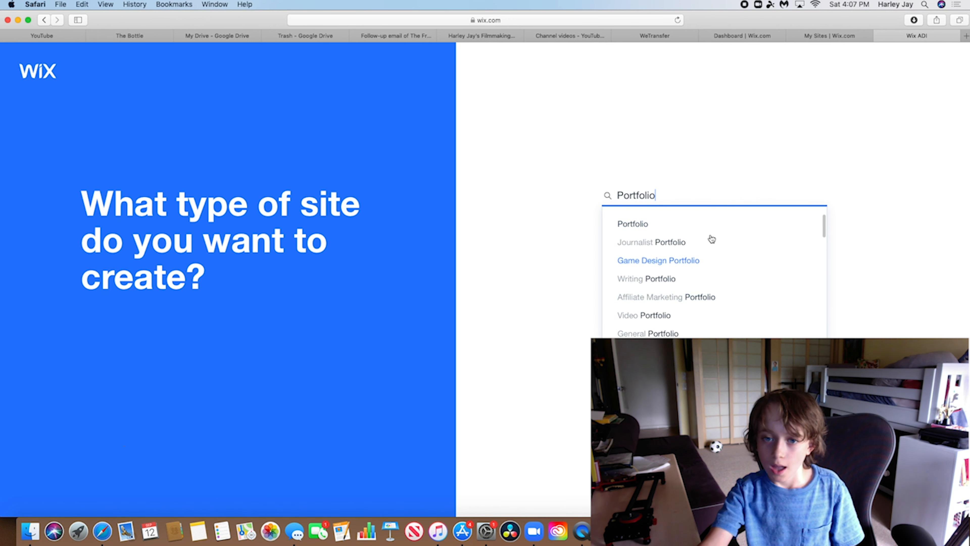
type("film")
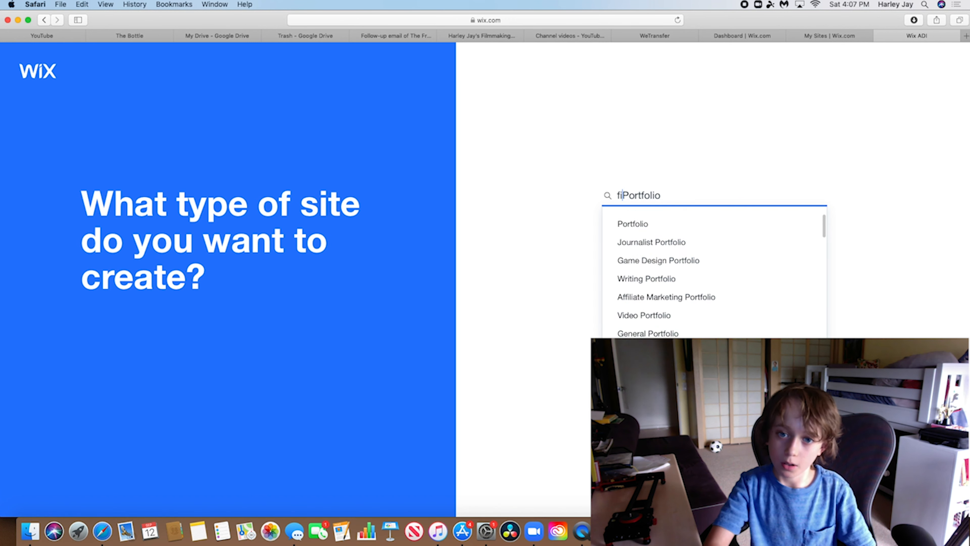
key("BackSpace")
key("BackSpace")
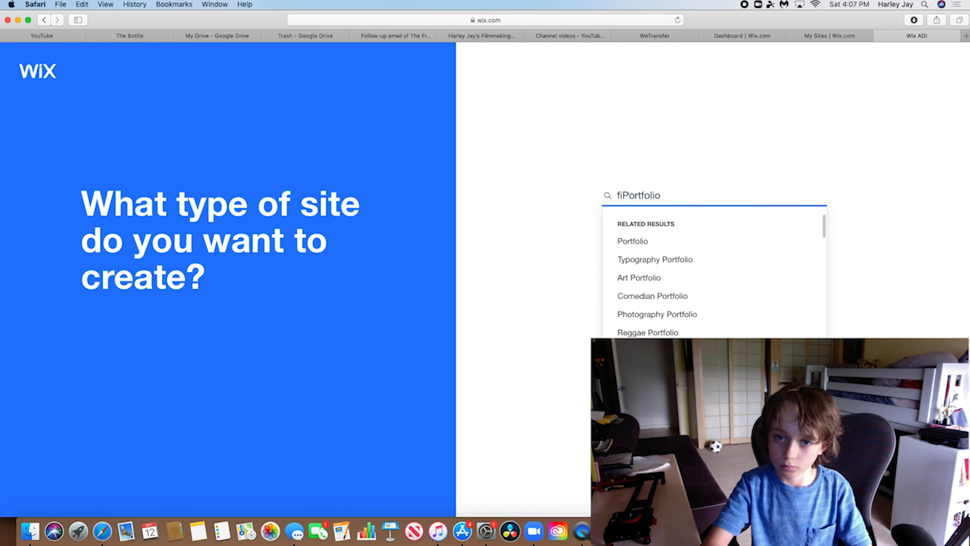
type("lm")
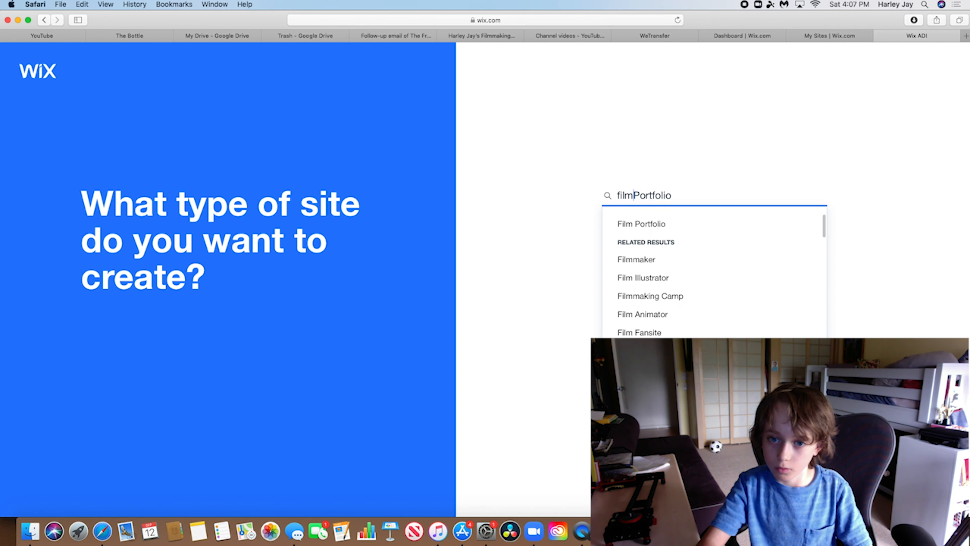
left_click(638, 259)
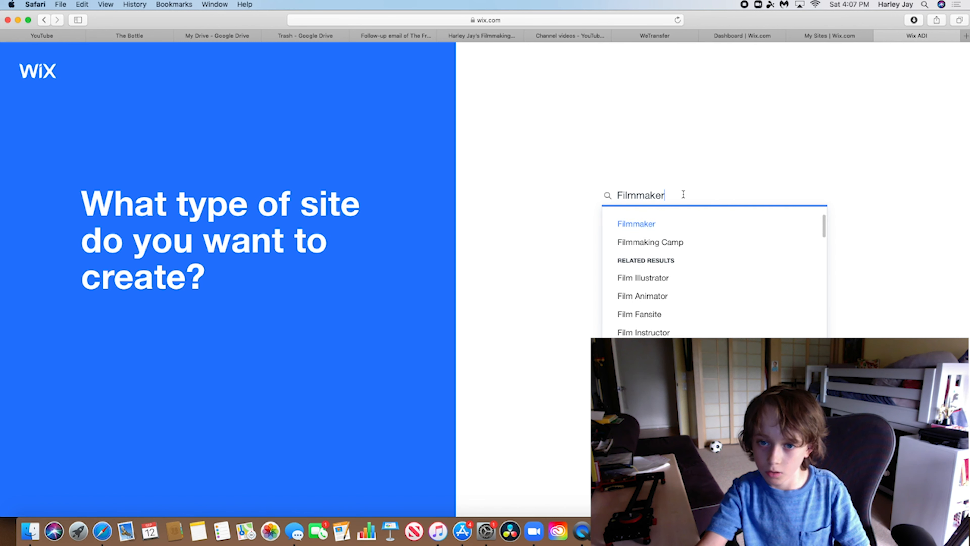
type("p")
key("Down")
key("Return")
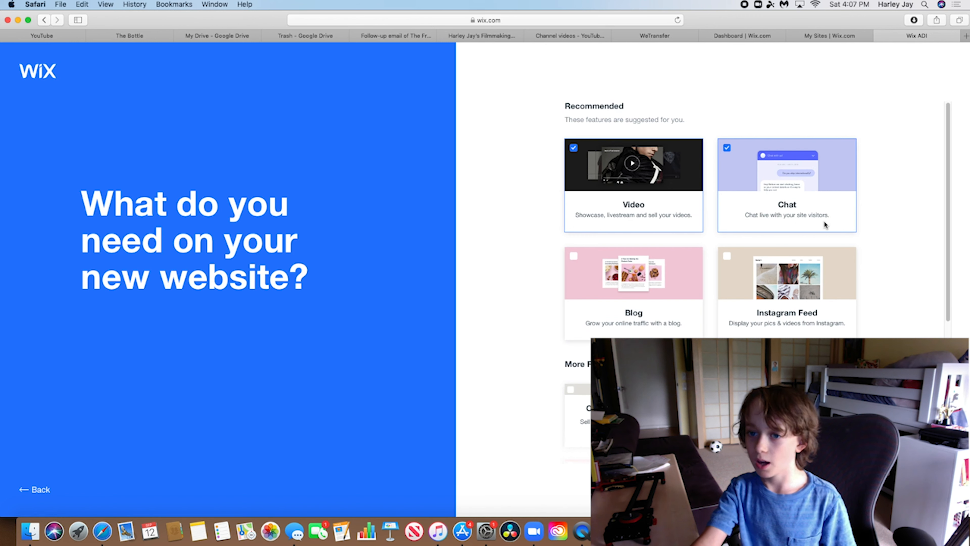
Add Instagram Feed to the Video and Chat features and continue
scroll(948, 278, "down", 3)
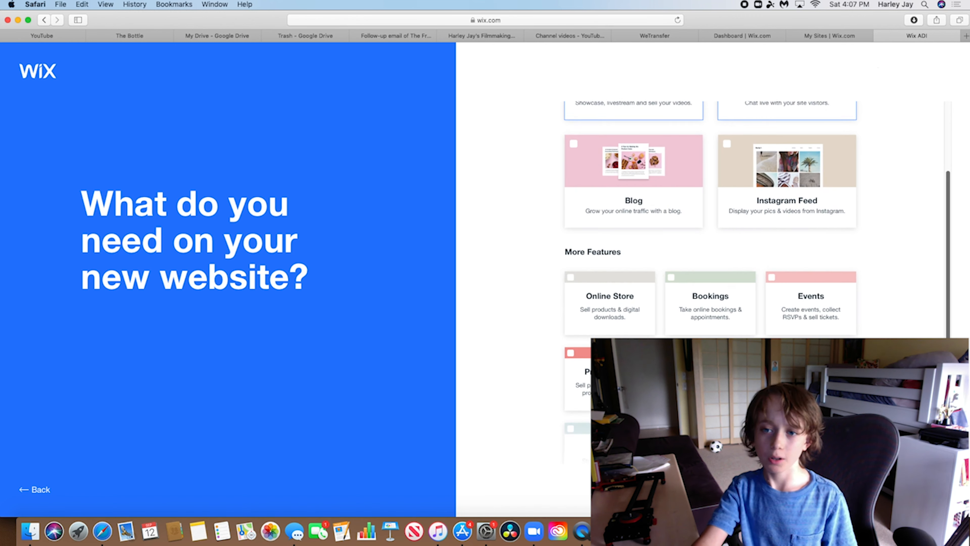
scroll(891, 315, "down", 5)
scroll(796, 329, "up", 6)
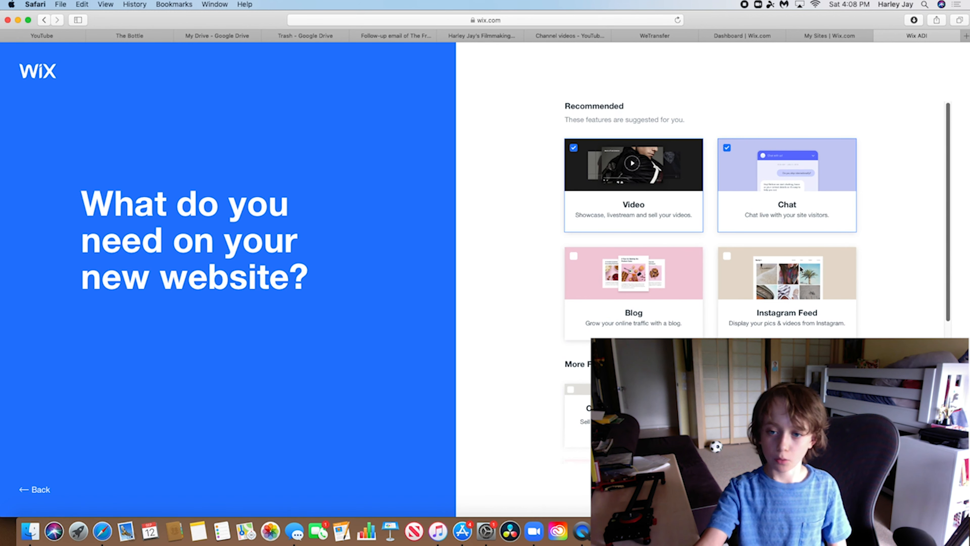
left_click(813, 313)
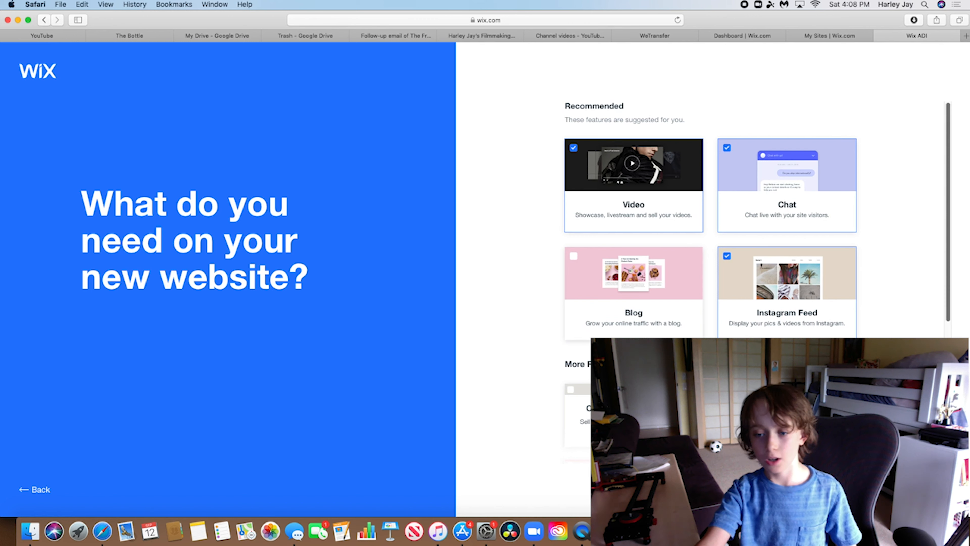
left_click(925, 489)
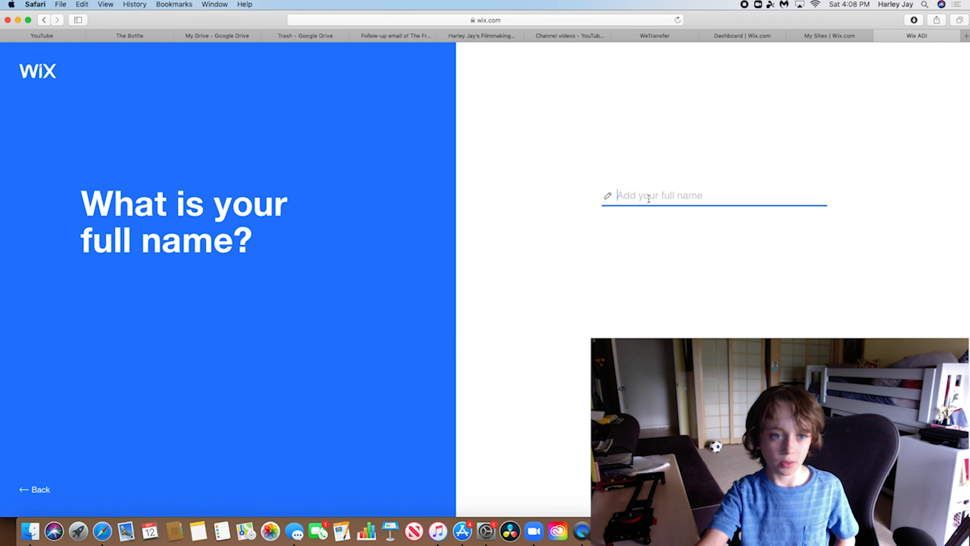
Enter the owner's full name, then paste their YouTube channel URL to import it
key("Return")
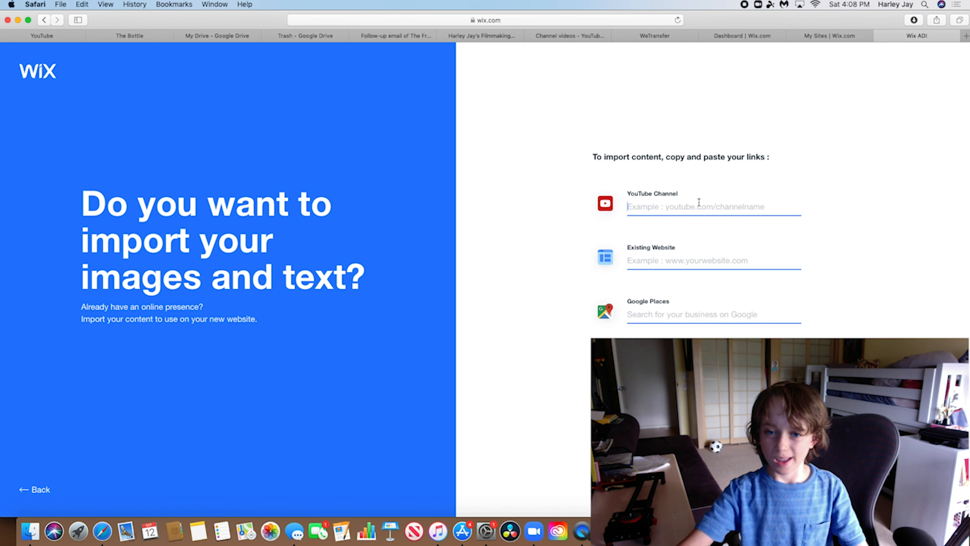
left_click(562, 36)
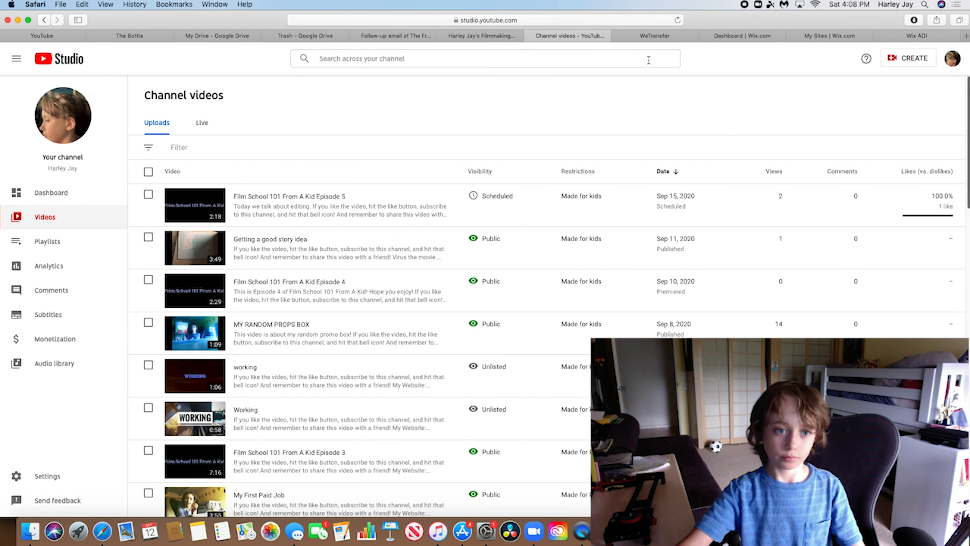
left_click(73, 128)
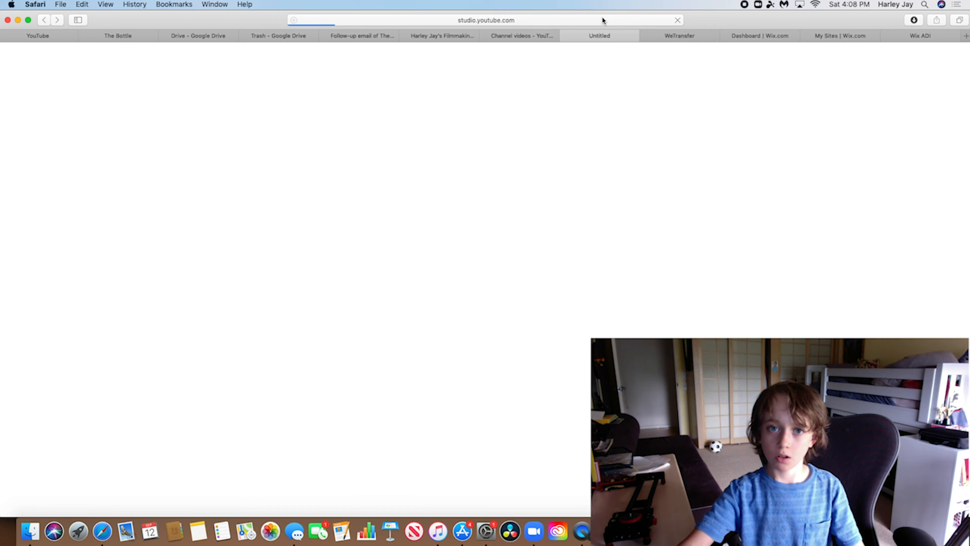
left_click(596, 21)
key("super+c")
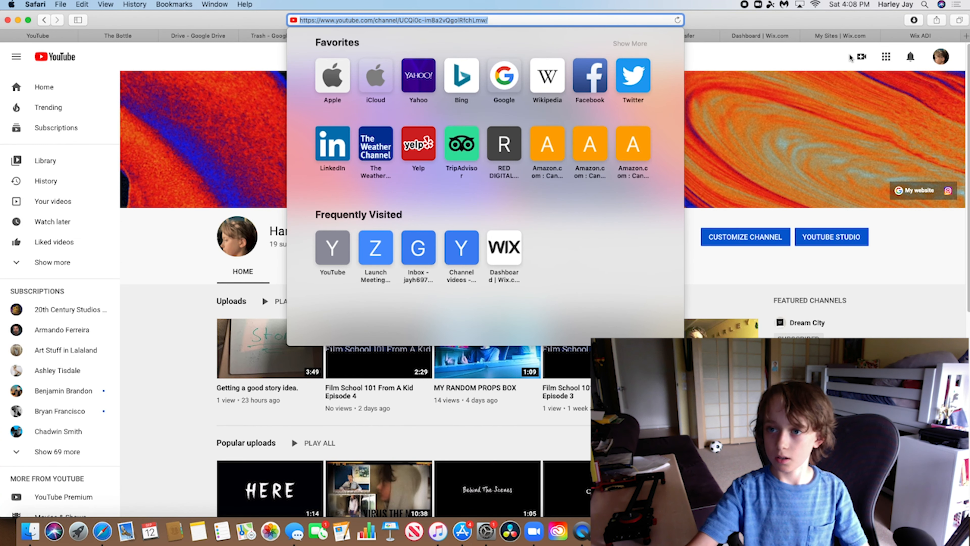
left_click(920, 35)
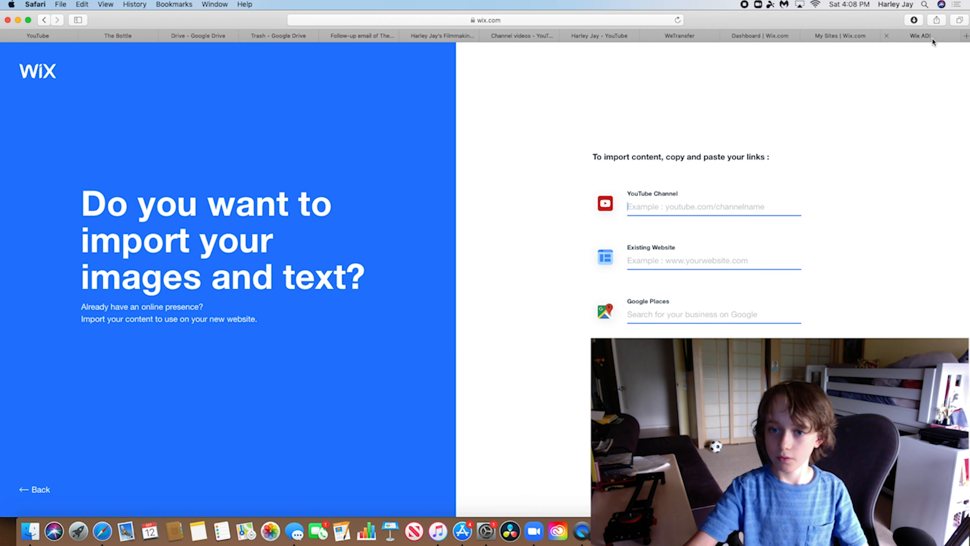
key("super+v")
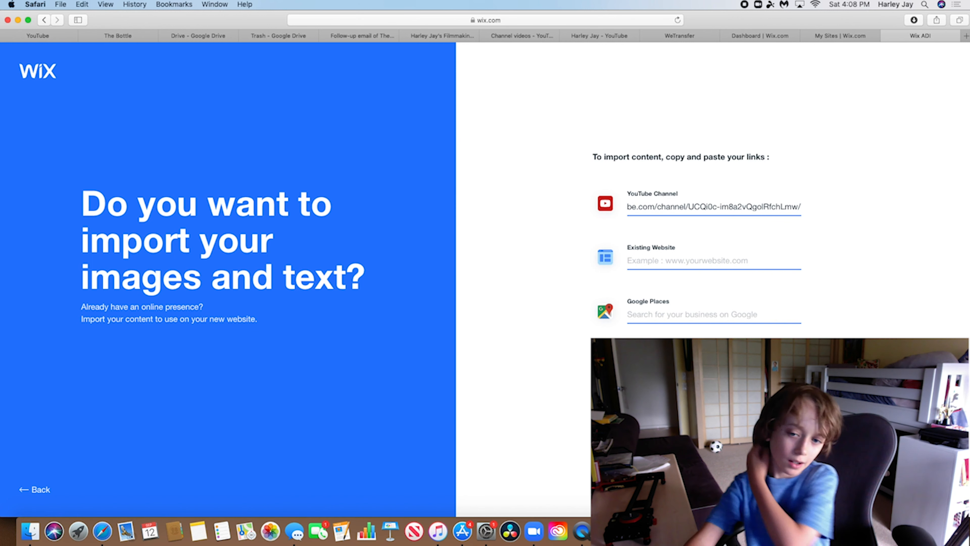
left_click(927, 489)
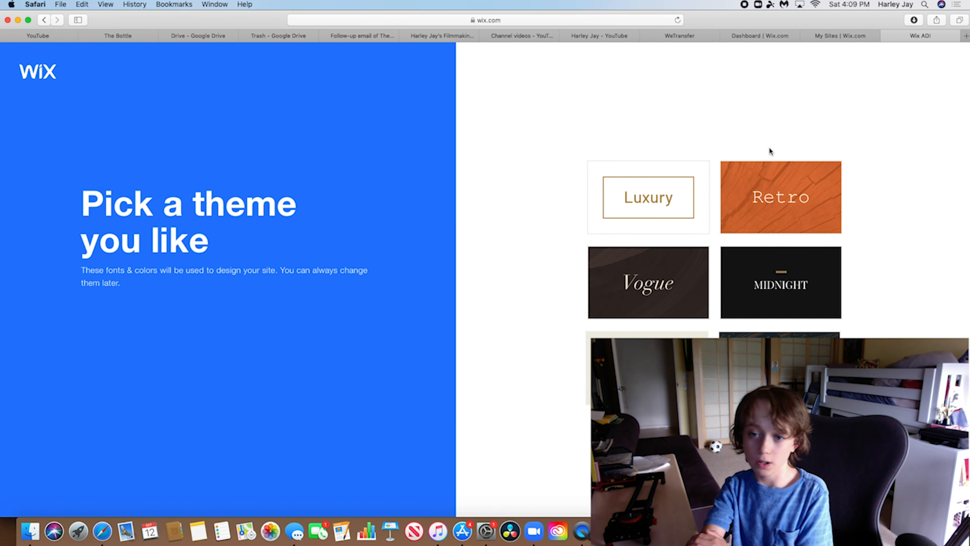
Apply the Retro theme and the dark Student Portfolio homepage design
left_click(788, 221)
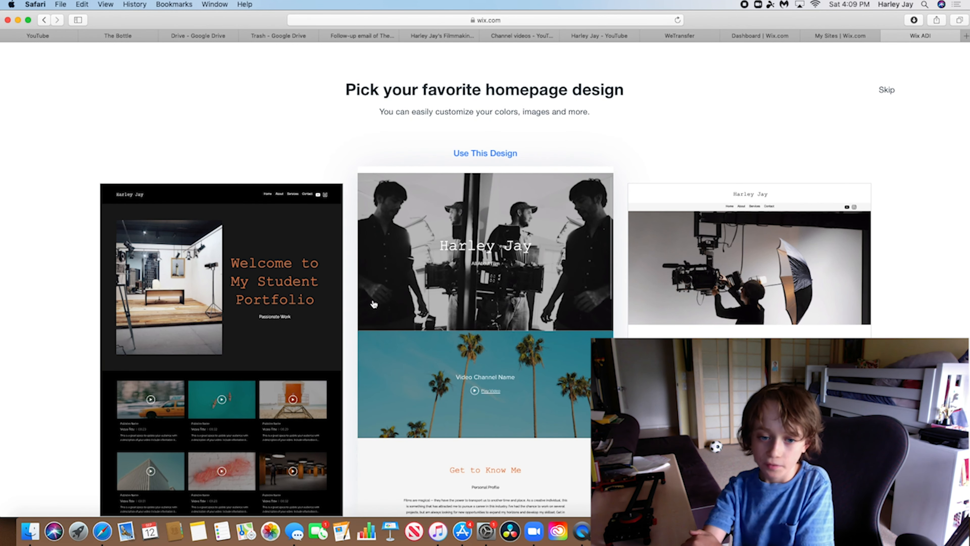
mouse_move(289, 303)
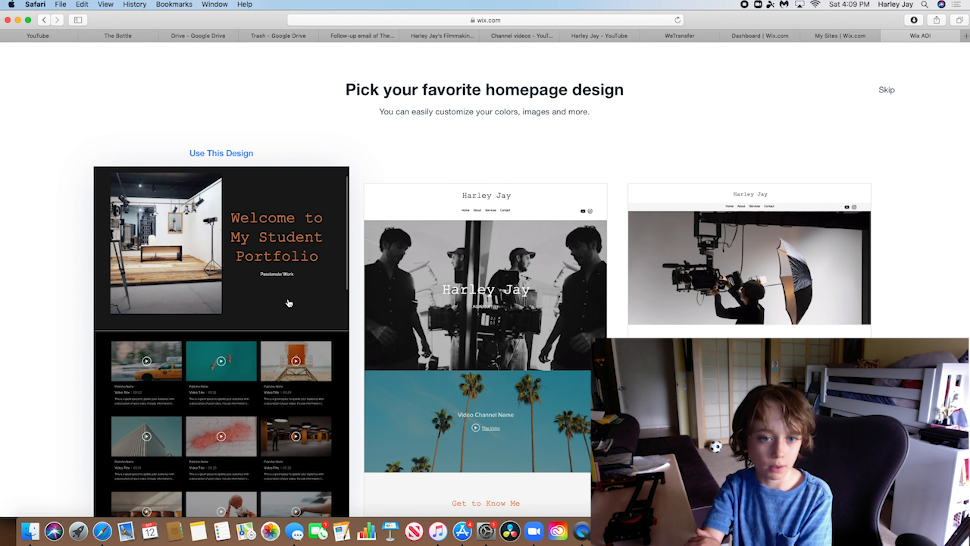
mouse_move(694, 336)
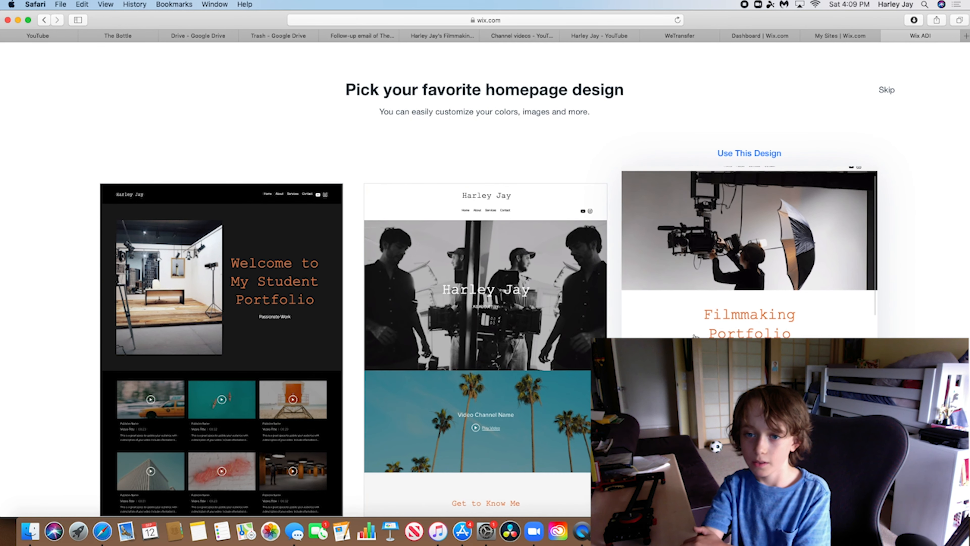
mouse_move(493, 270)
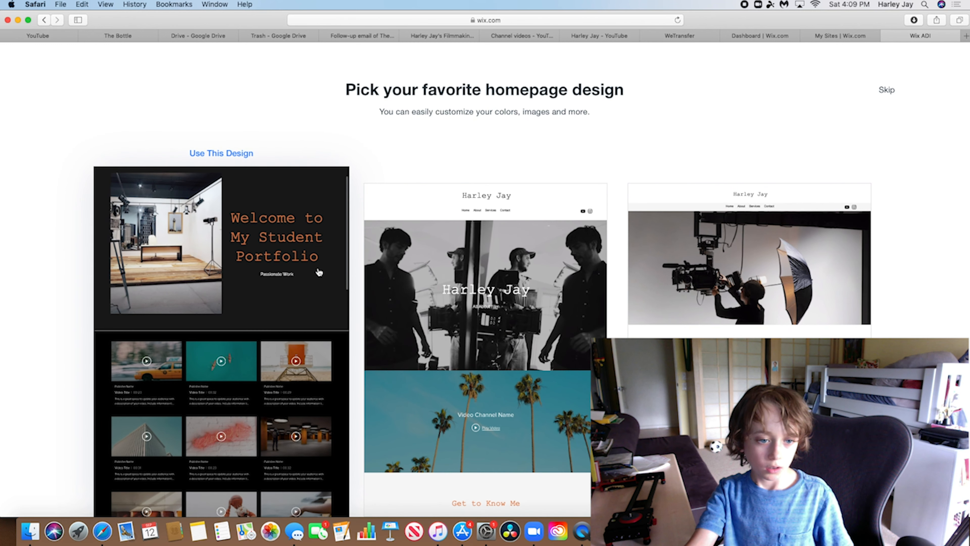
left_click(319, 273)
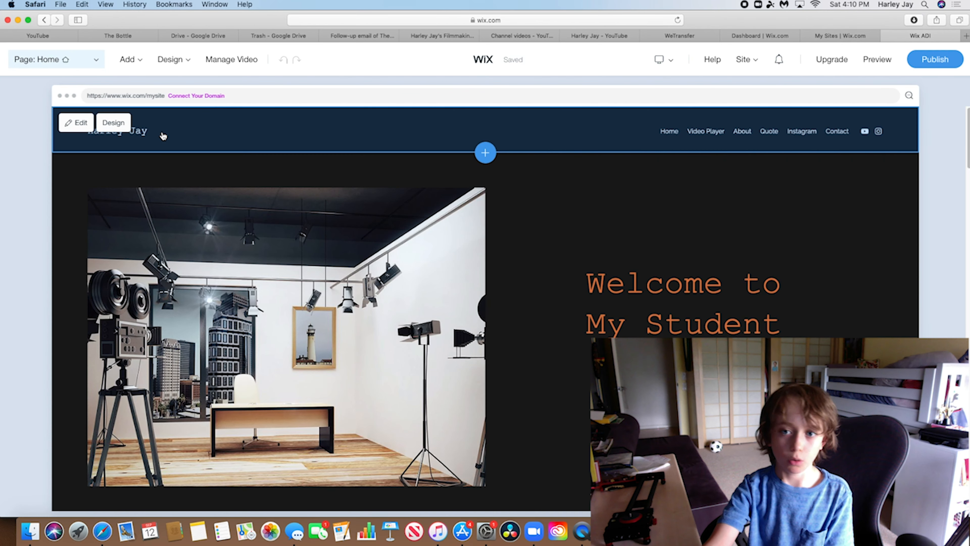
Add a member login bar and members area to the header
left_click(815, 132)
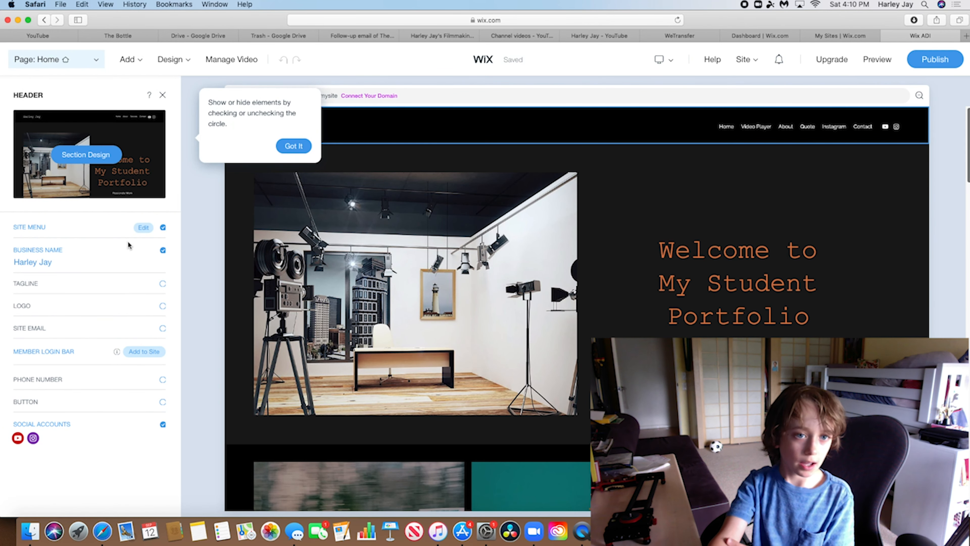
left_click(148, 354)
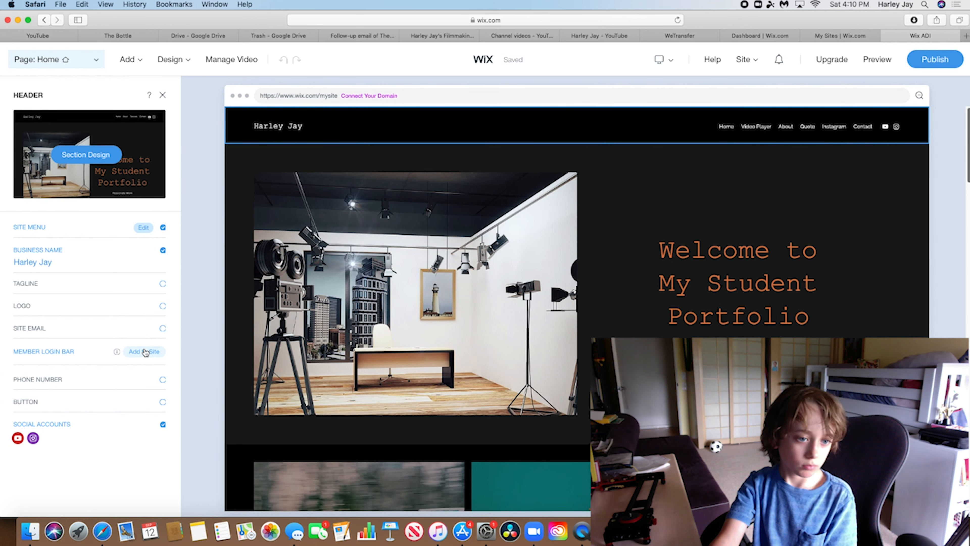
left_click(145, 352)
left_click(521, 371)
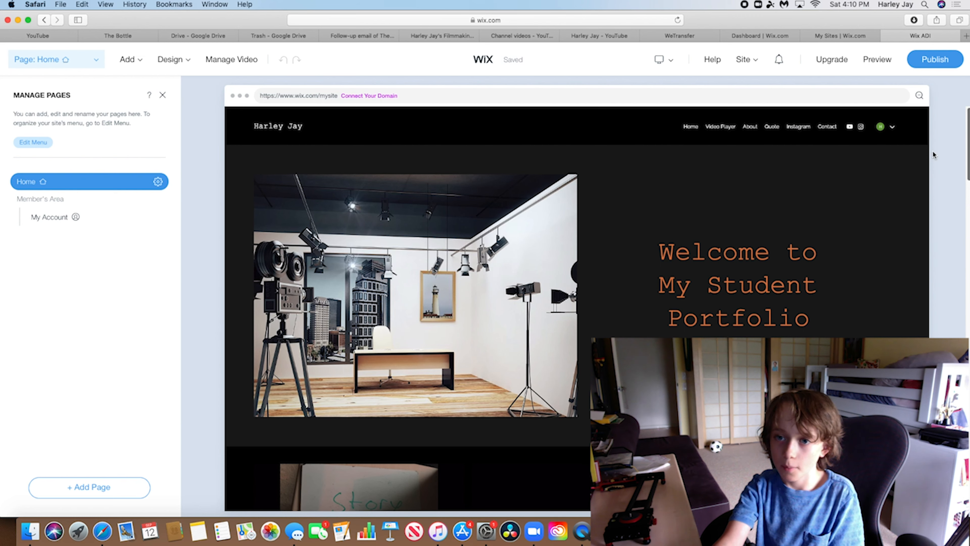
left_click(714, 122)
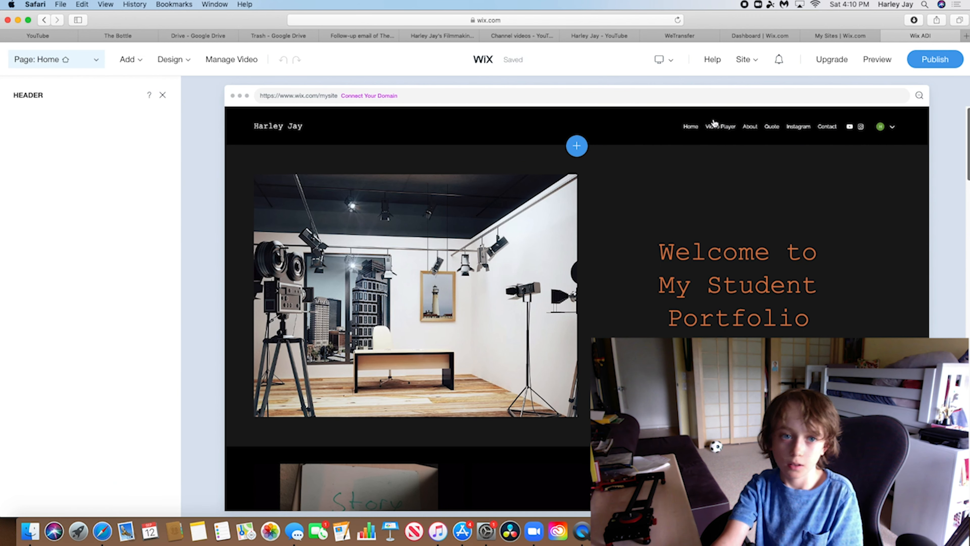
Review the list of site pages, then return to the header's settings
left_click(77, 61)
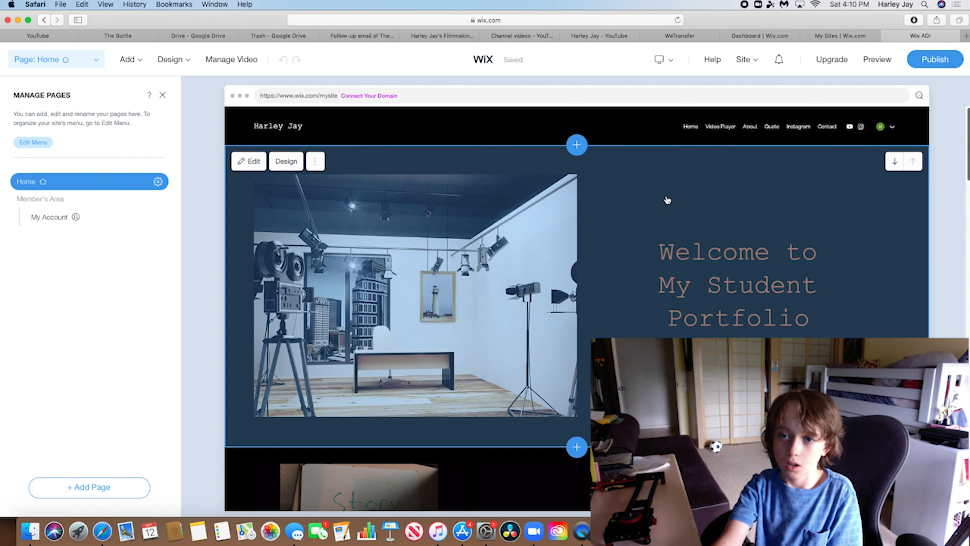
scroll(864, 315, "down", 15)
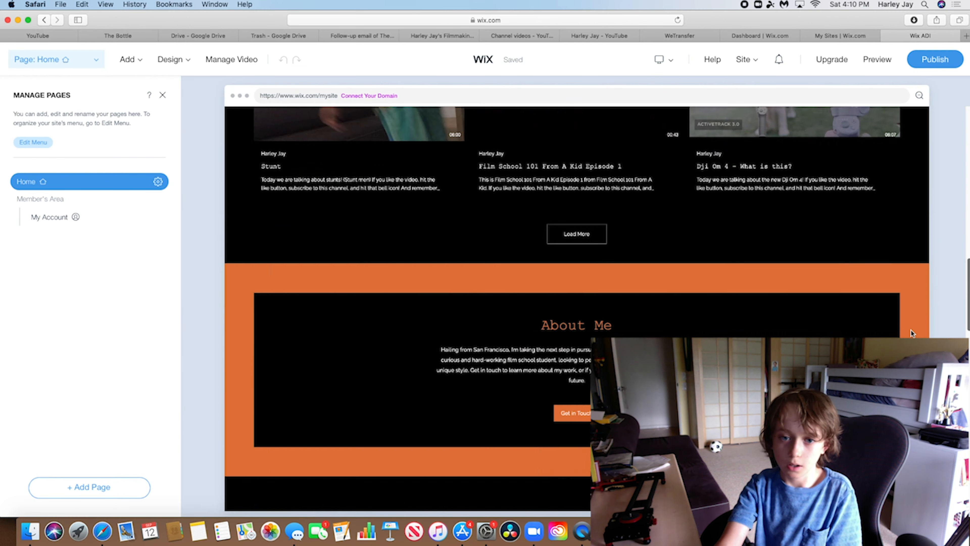
scroll(865, 314, "up", 5)
scroll(864, 315, "down", 2)
scroll(860, 330, "up", 10)
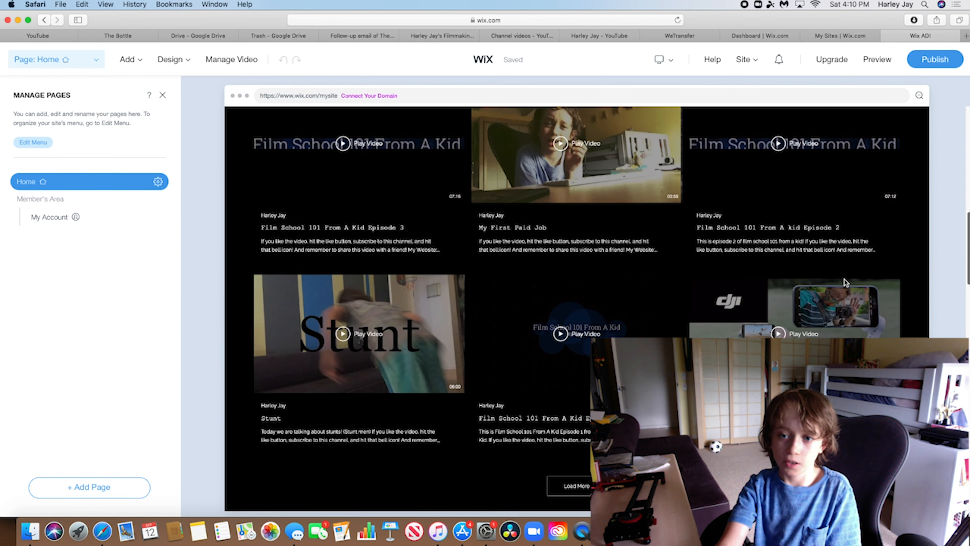
scroll(840, 248, "up", 10)
scroll(823, 162, "down", 10)
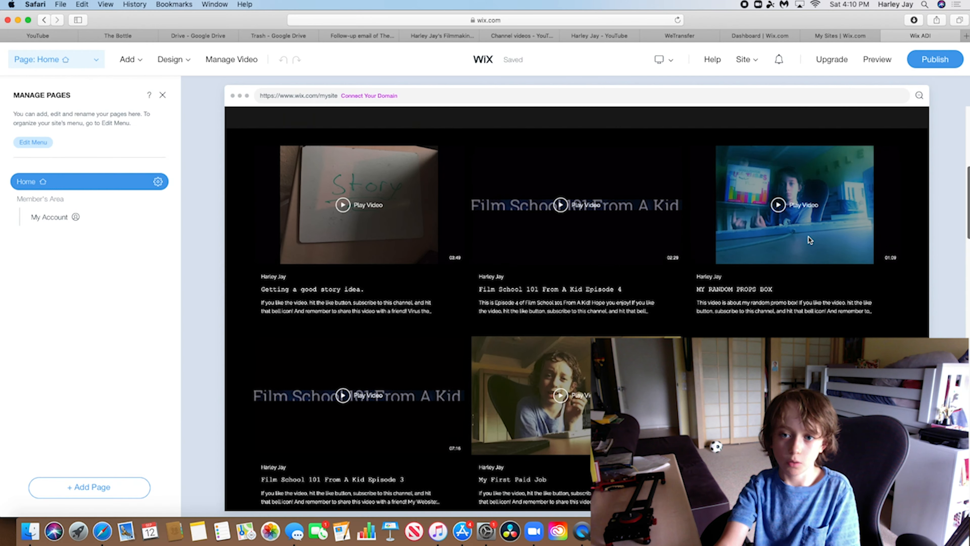
scroll(817, 268, "down", 3)
scroll(818, 269, "down", 8)
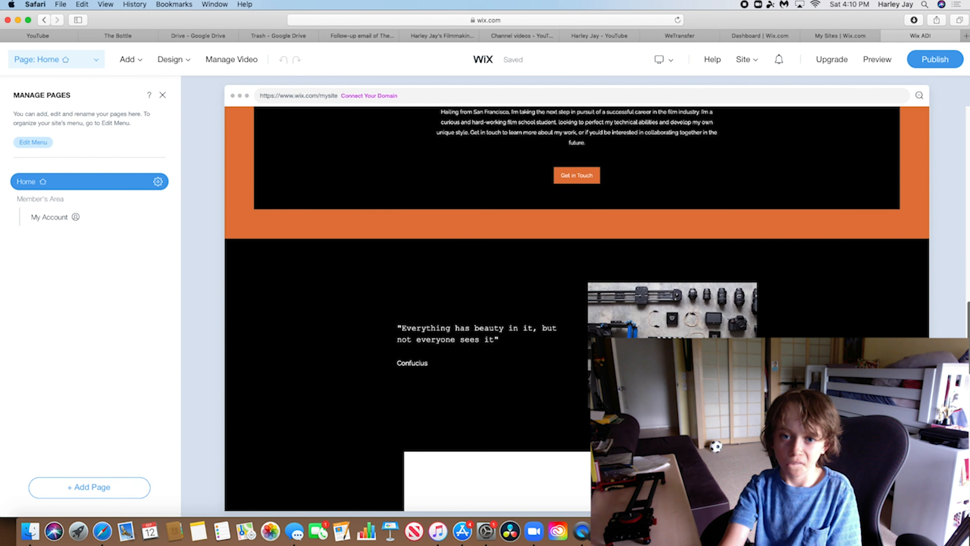
scroll(817, 268, "up", 2)
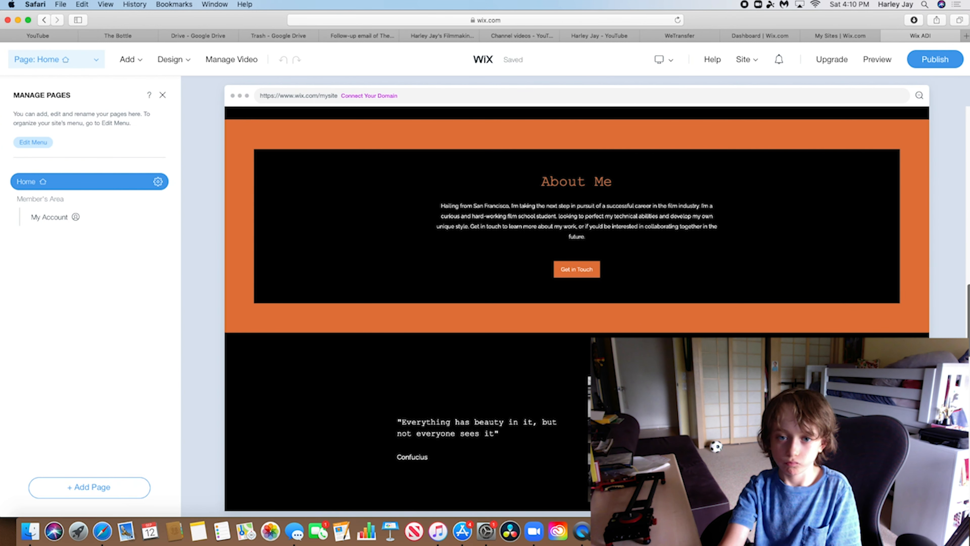
scroll(577, 306, "down", 15)
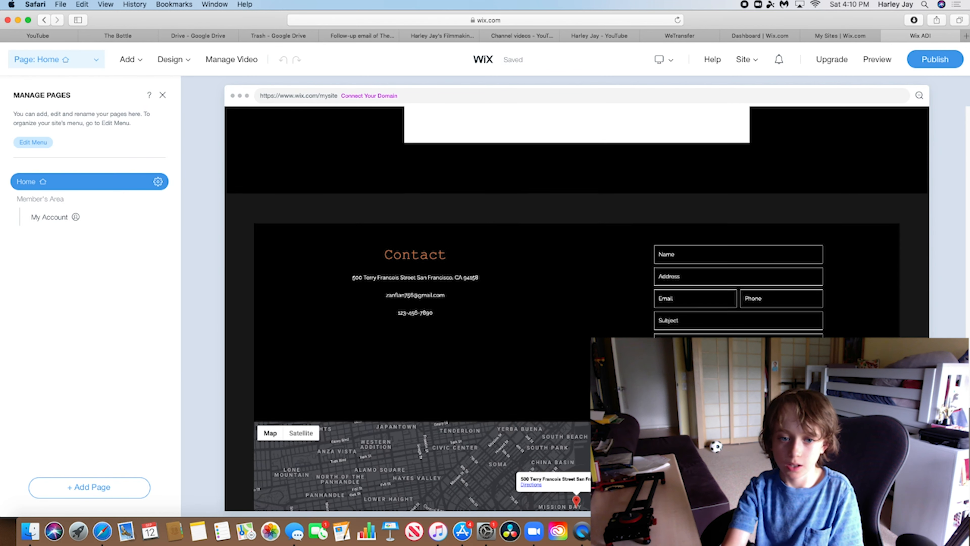
scroll(892, 273, "down", 5)
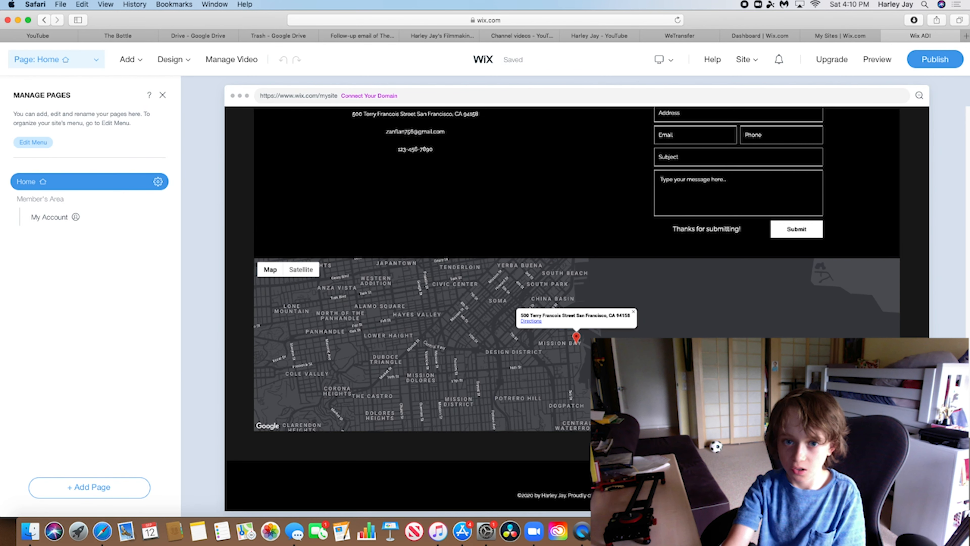
scroll(892, 273, "up", 15)
scroll(892, 273, "up", 15)
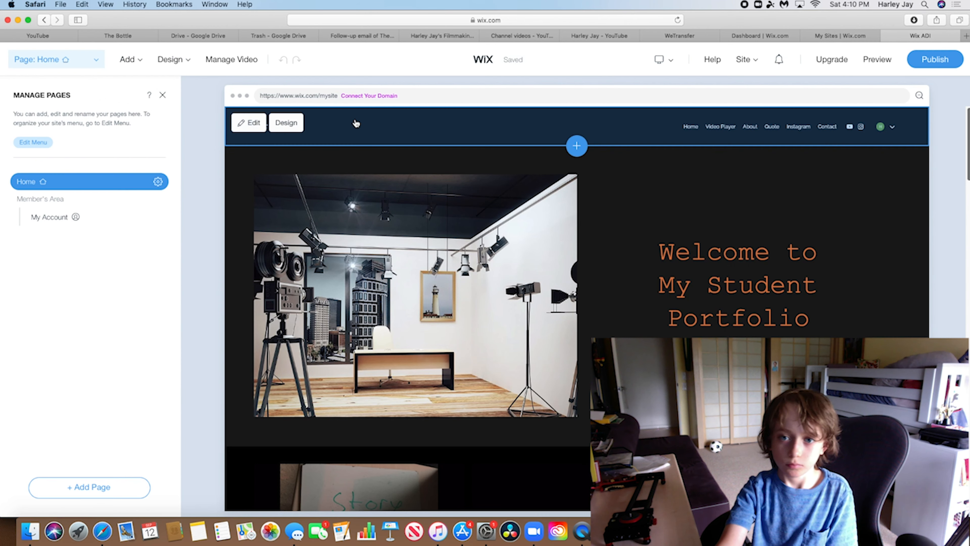
left_click(252, 123)
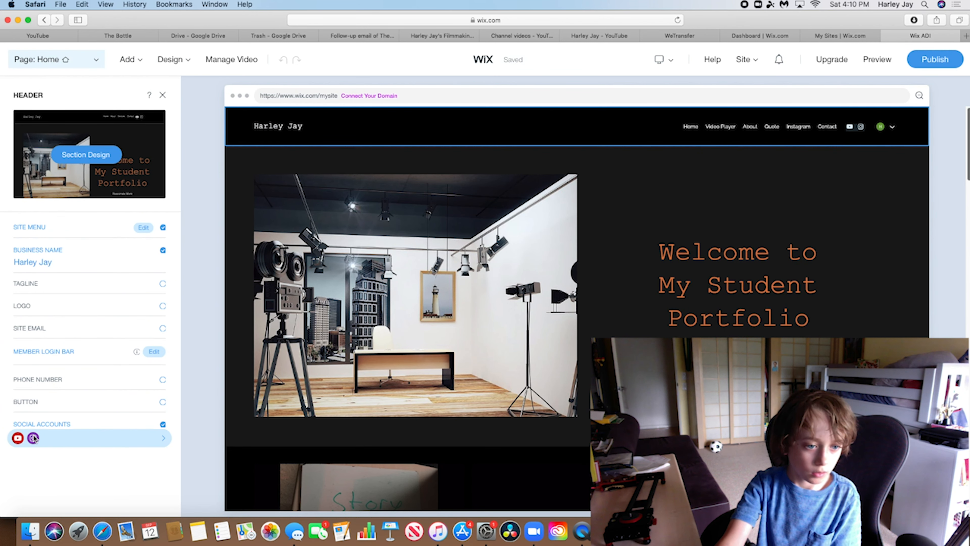
Show the header's Social Accounts with the linked YouTube channel and Instagram account
left_click(31, 438)
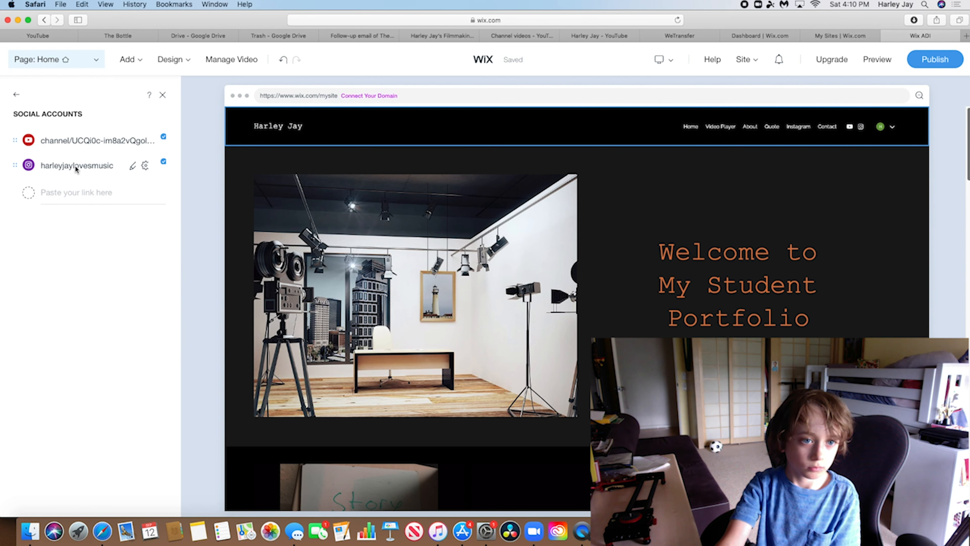
scroll(939, 294, "down", 15)
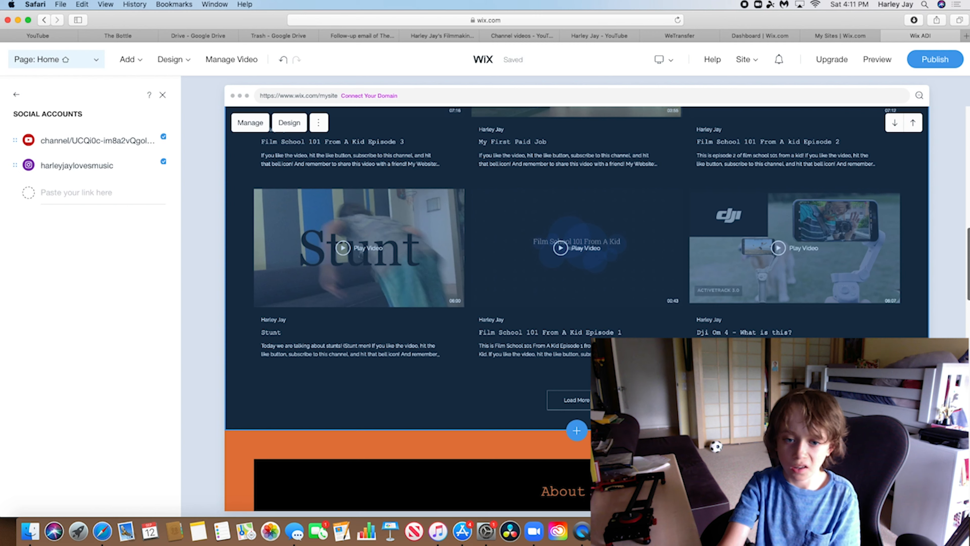
scroll(633, 222, "down", 5)
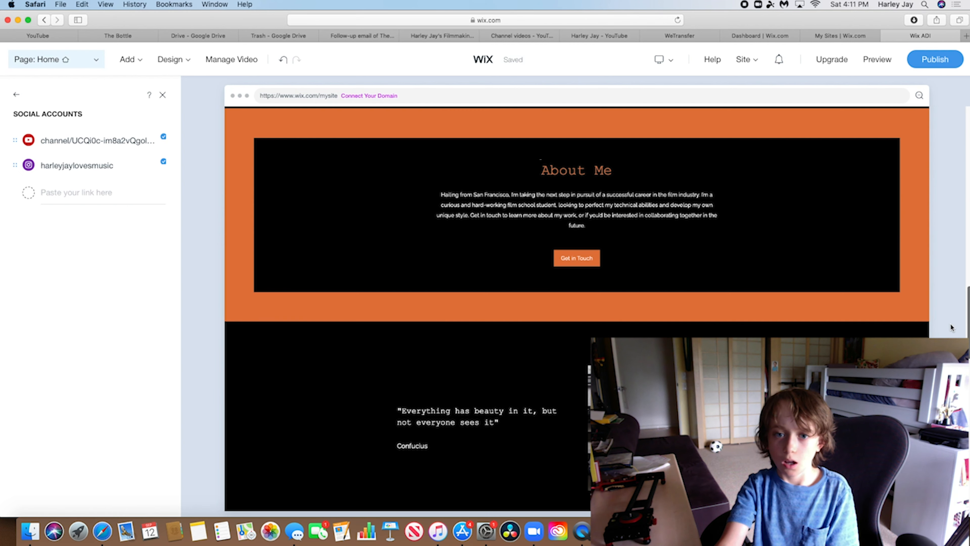
Open the About Me section's settings and select its entire description
left_click(601, 216)
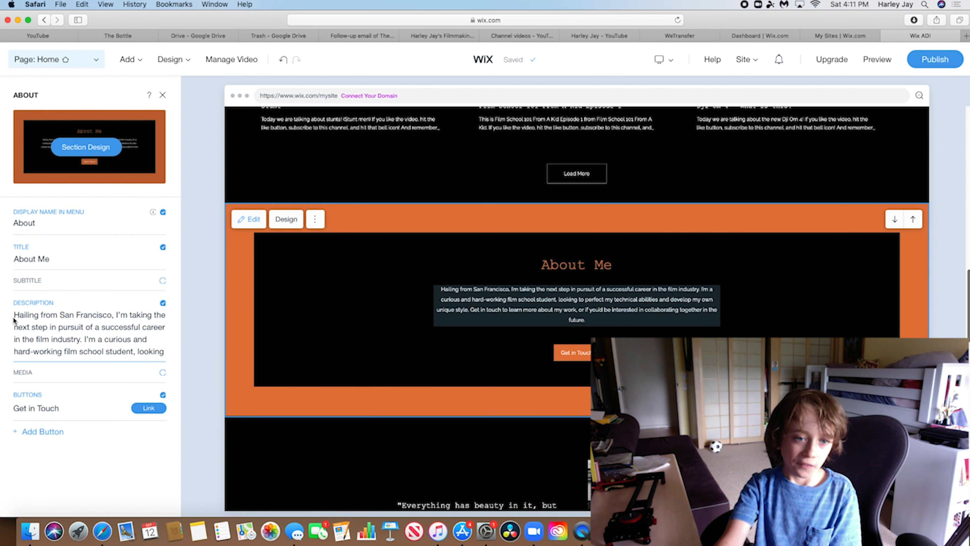
left_click_drag(16, 315, 168, 430)
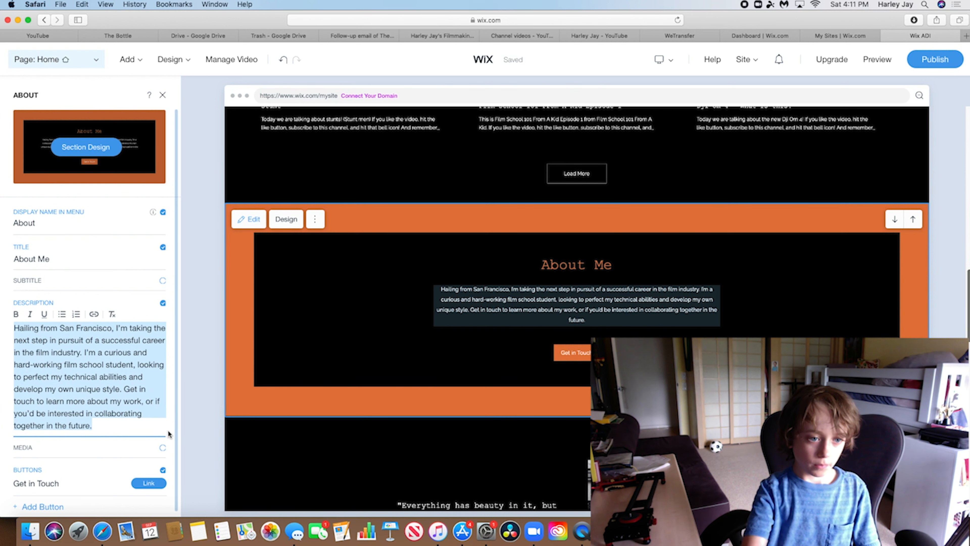
Replace the description with an intro naming the owner, who loves making moves and has a YouTube channel
key("BackSpace")
type("Hi, ")
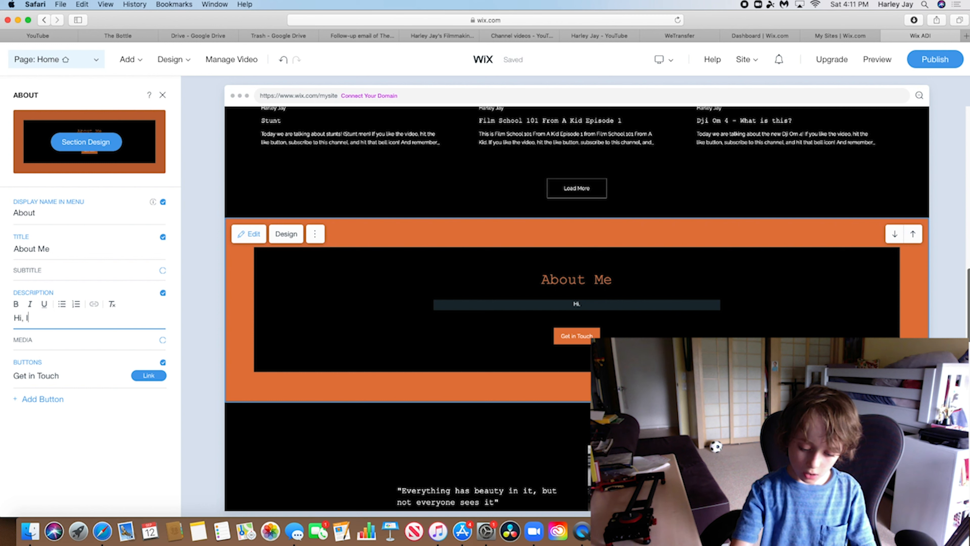
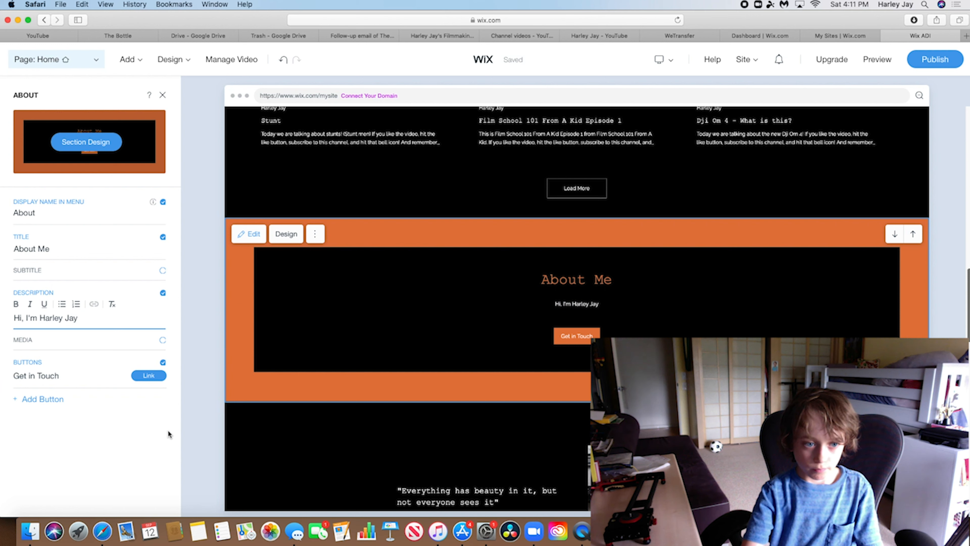
type(". I a")
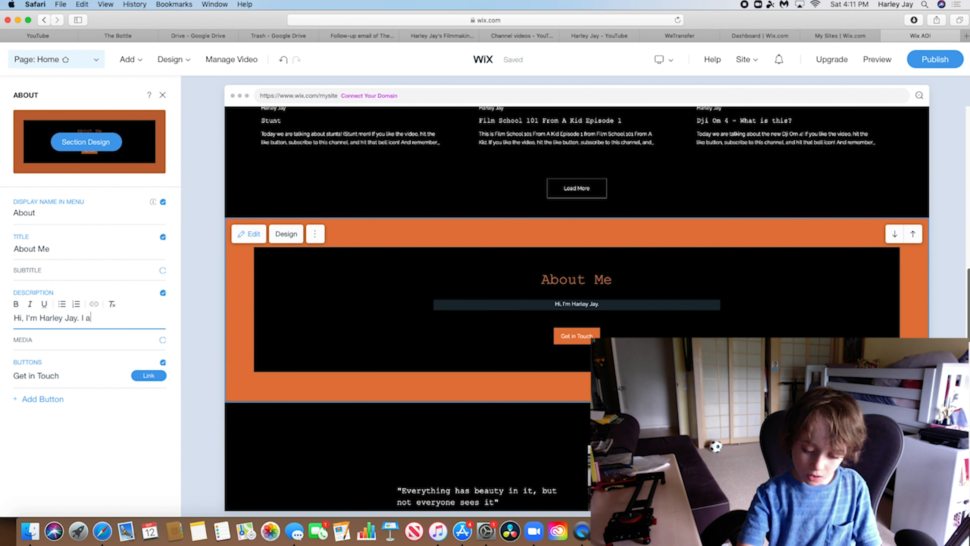
type("m a kid w")
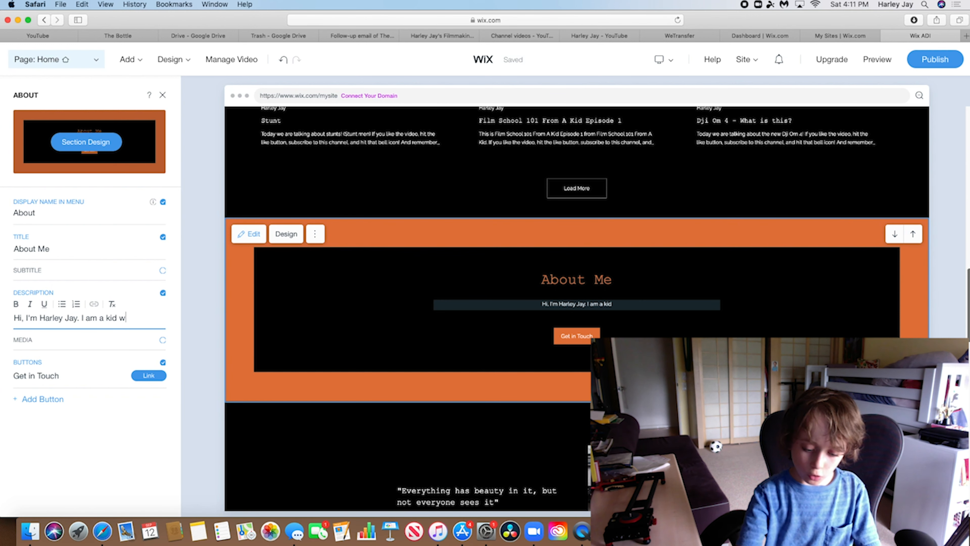
type("ho loves")
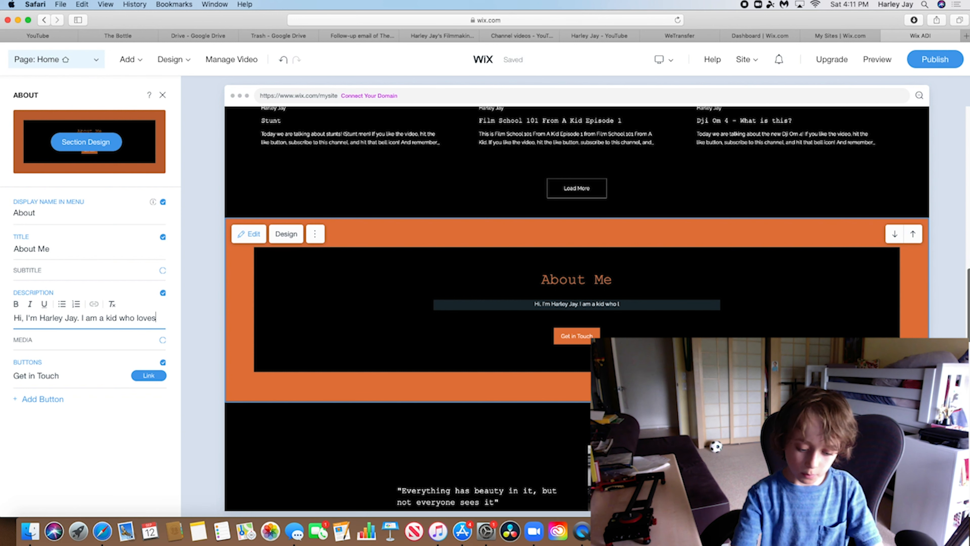
type(" making mo")
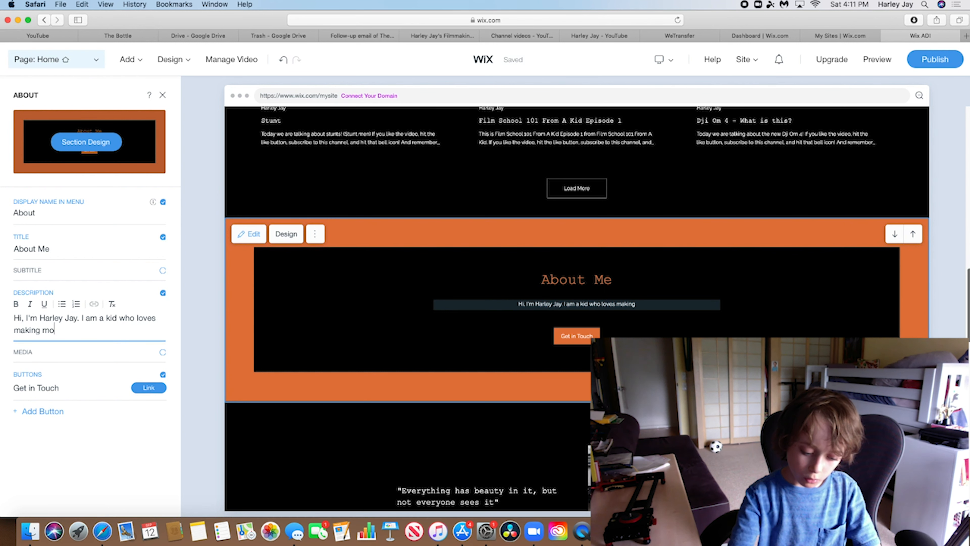
type("ves and who")
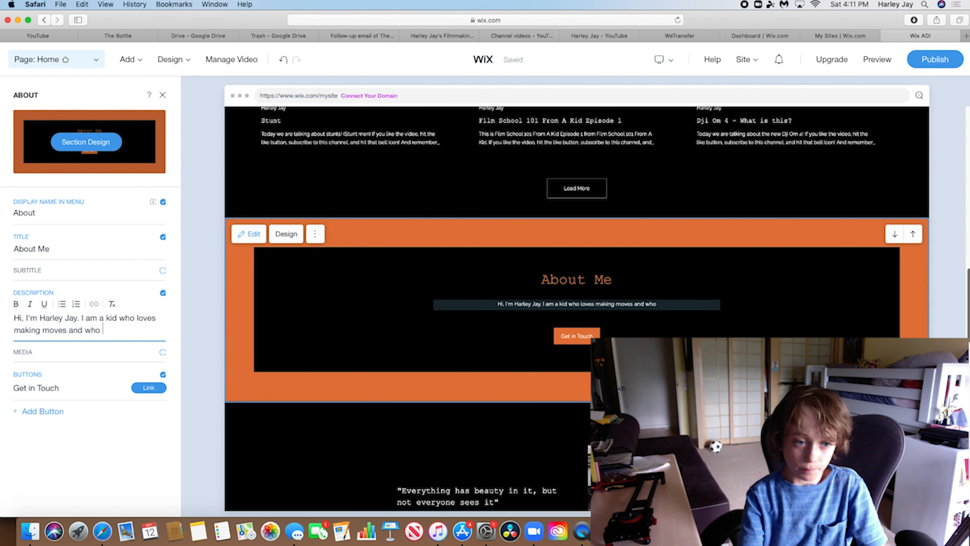
type(" has a youtube chann")
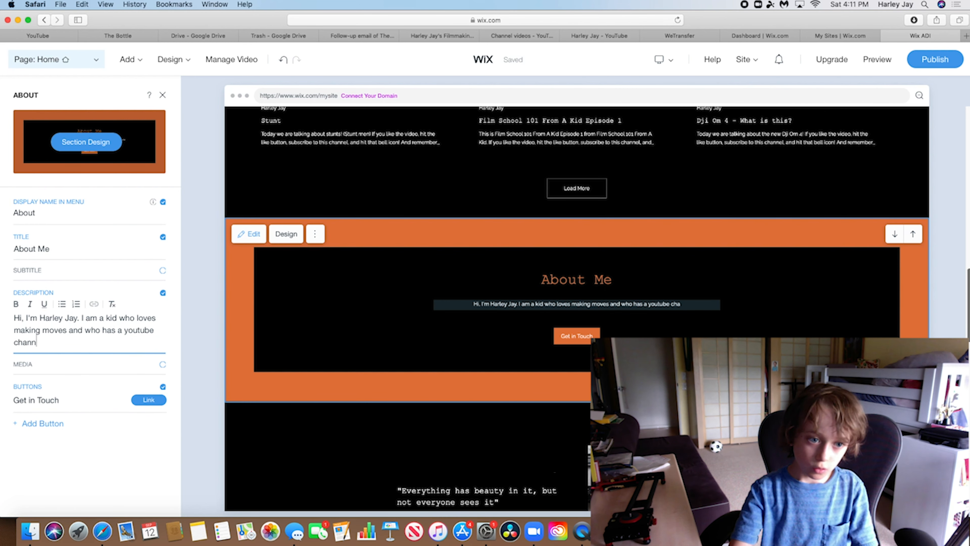
type("el all ")
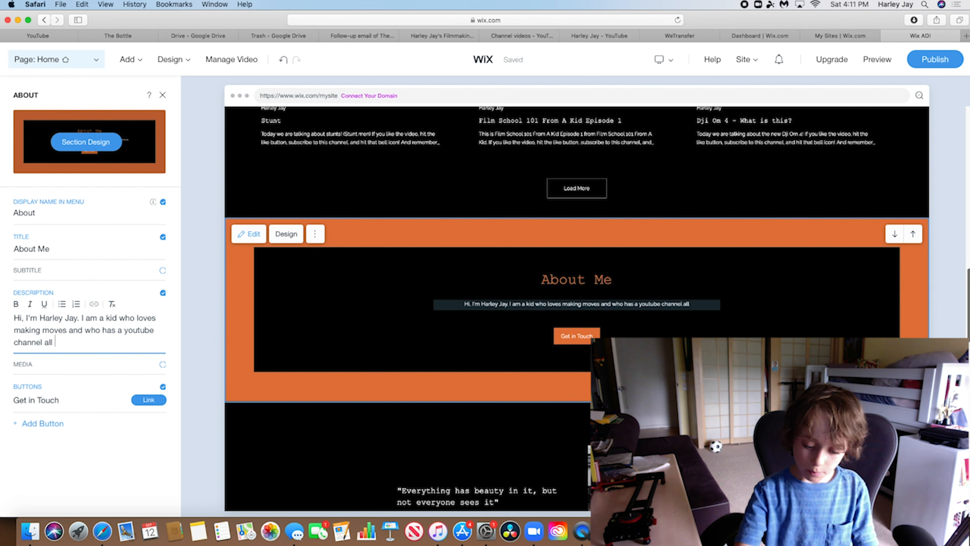
type("about ")
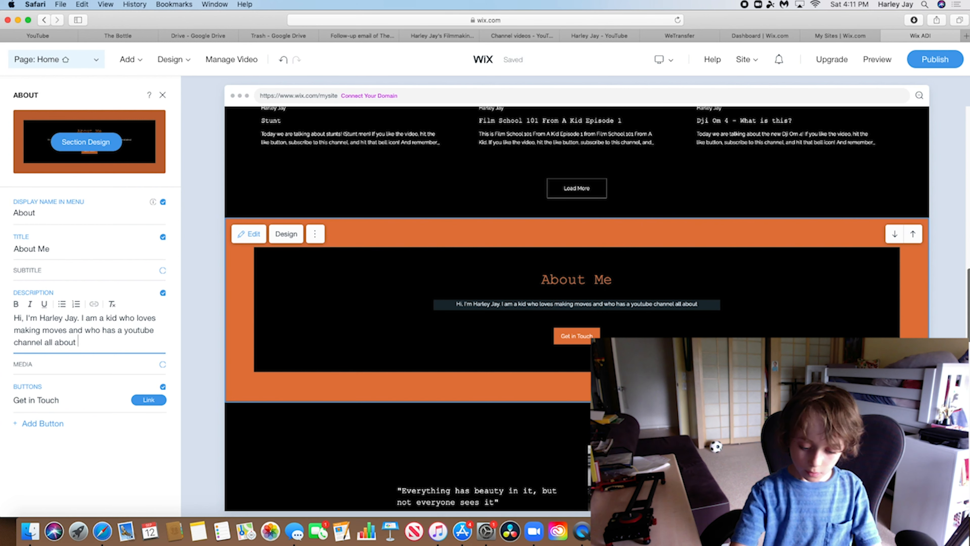
type("filmmaking")
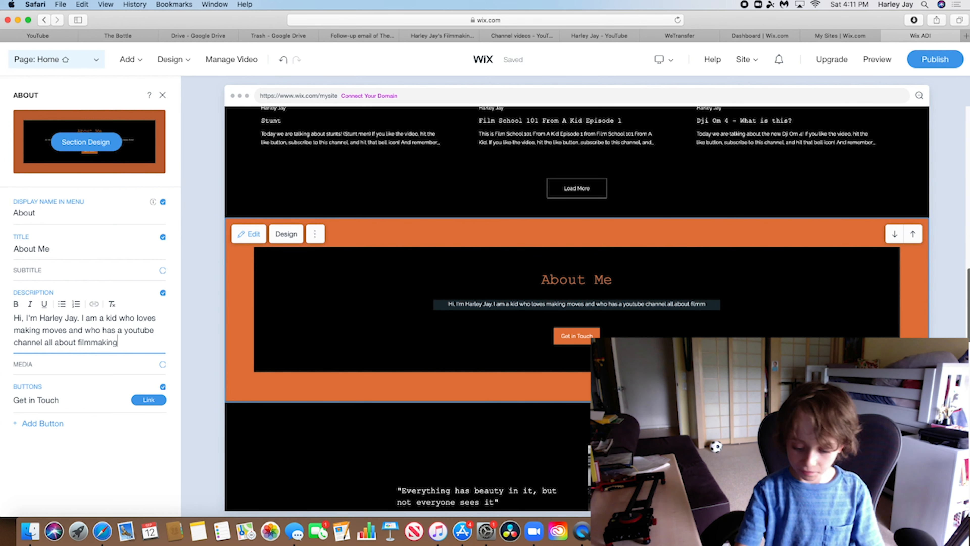
type(".")
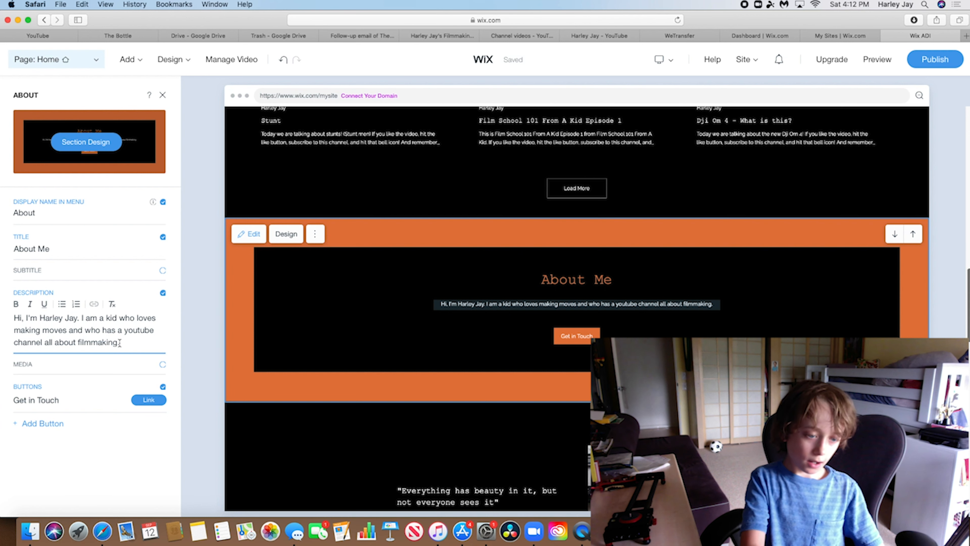
Finish the bio: learned filmmaking from his Hollywood-producer dad, now really good at filmmaking
key("BackSpace")
type("A le")
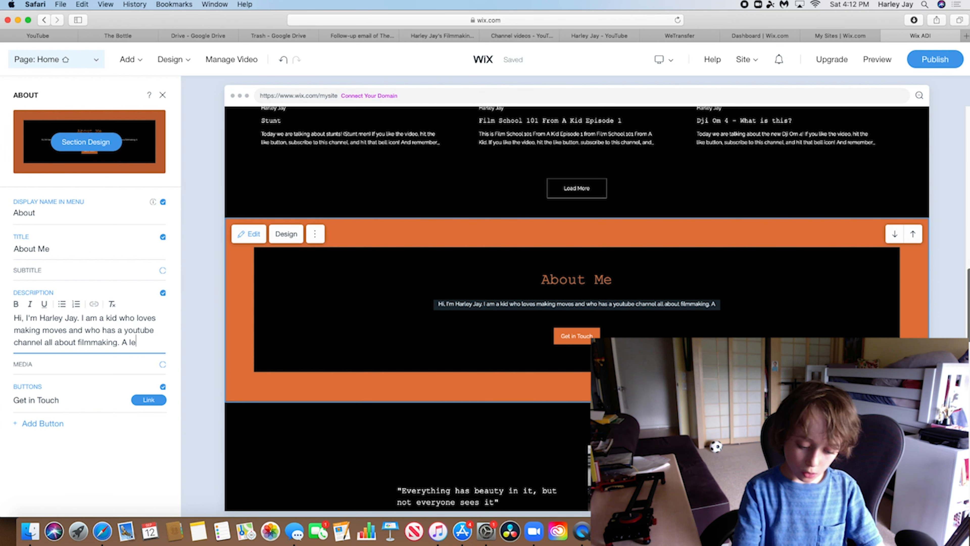
type("arned a ")
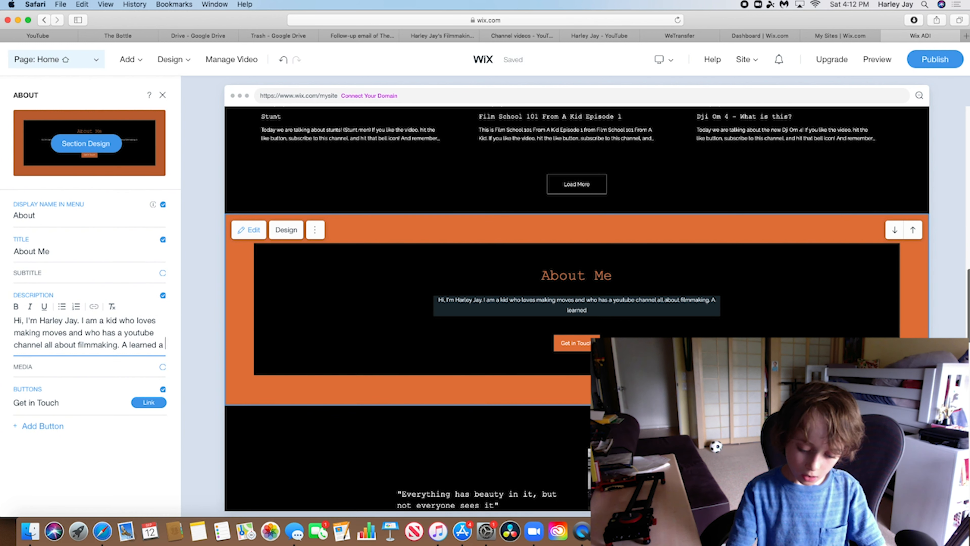
type("lot of ")
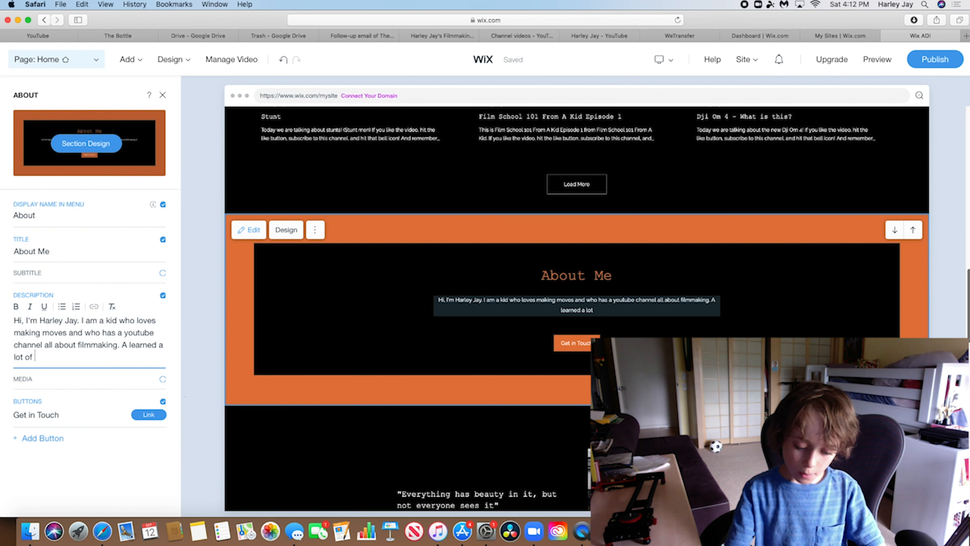
type("my fil")
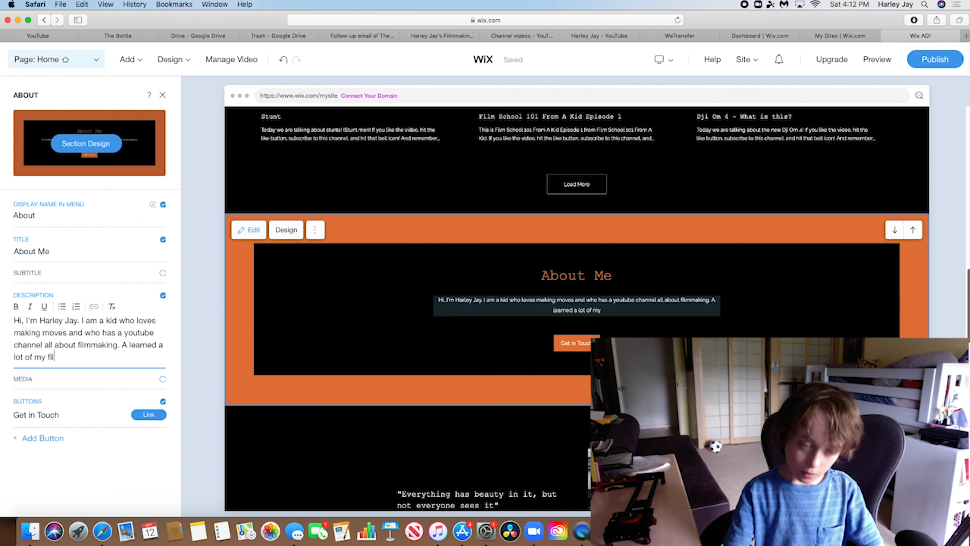
key("BackSpace")
key("BackSpace")
key("BackSpace")
key("BackSpace")
key("BackSpace")
key("BackSpace")
key("BackSpace")
key("BackSpace")
key("BackSpace")
key("BackSpace")
key("BackSpace")
key("BackSpace")
key("BackSpace")
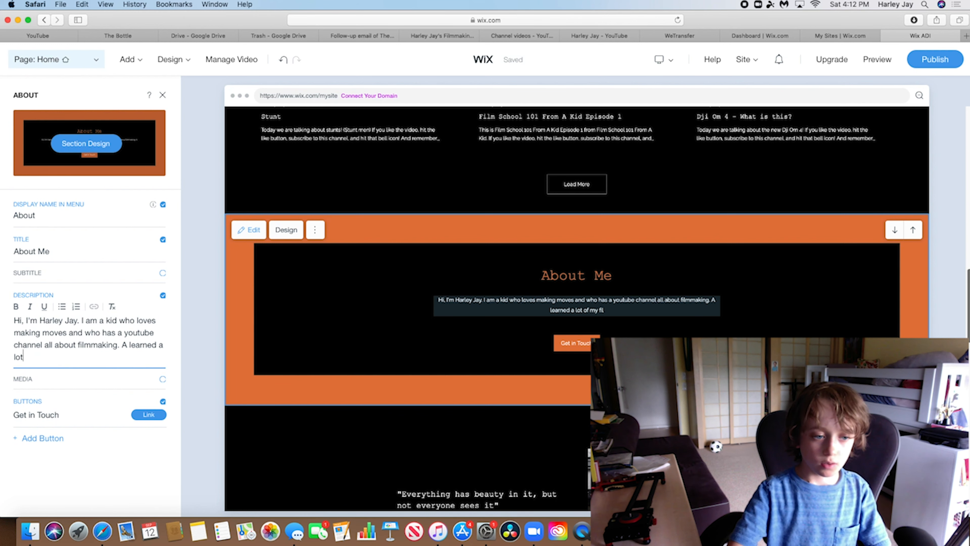
type("a l")
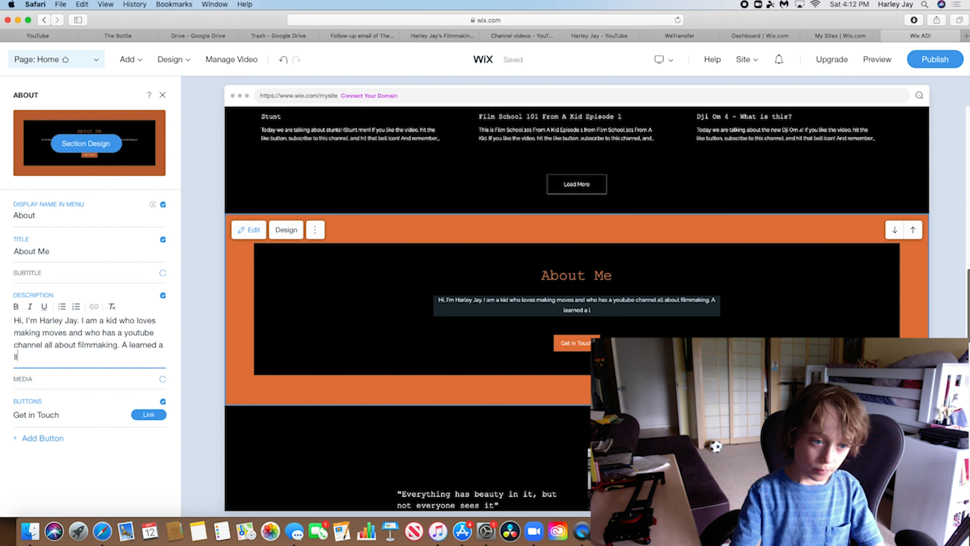
type("ot abo")
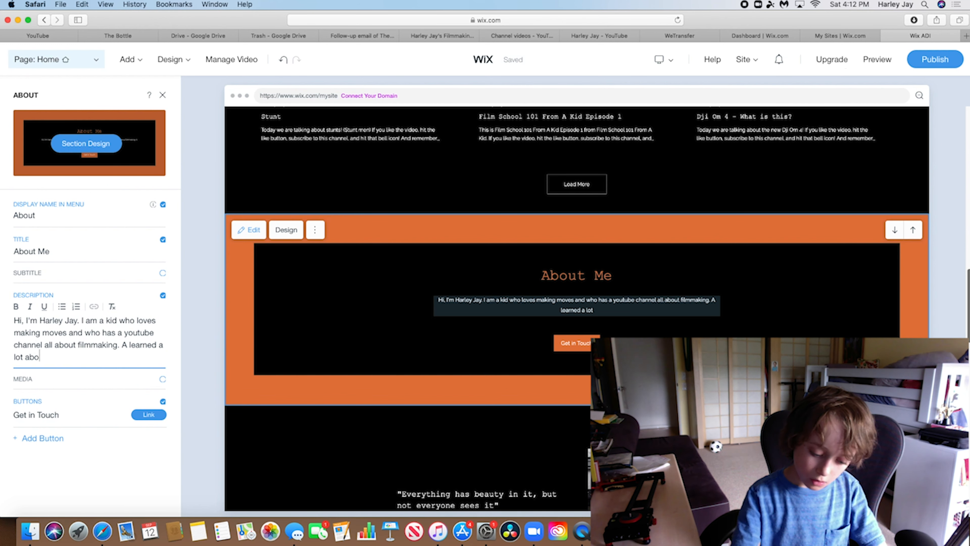
type("ut filmmaking ")
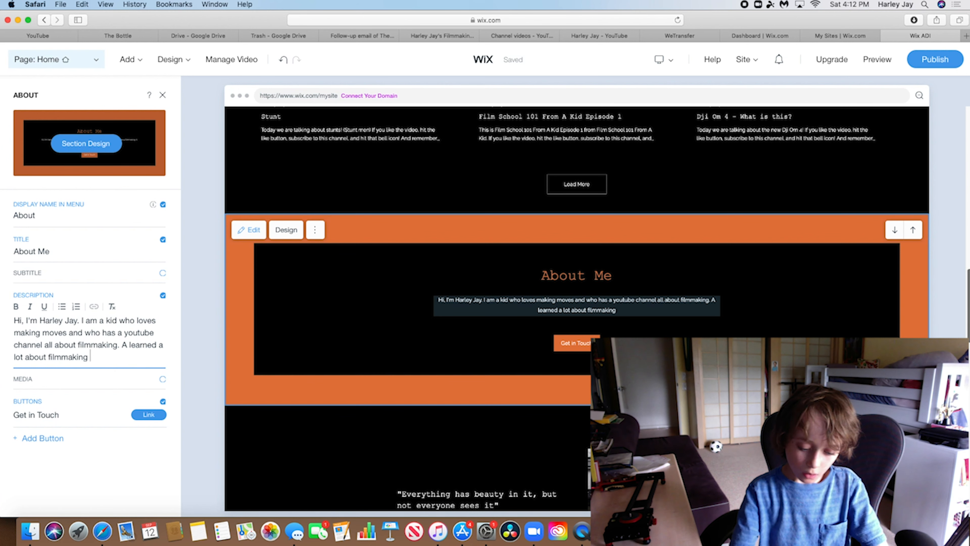
type("from my d")
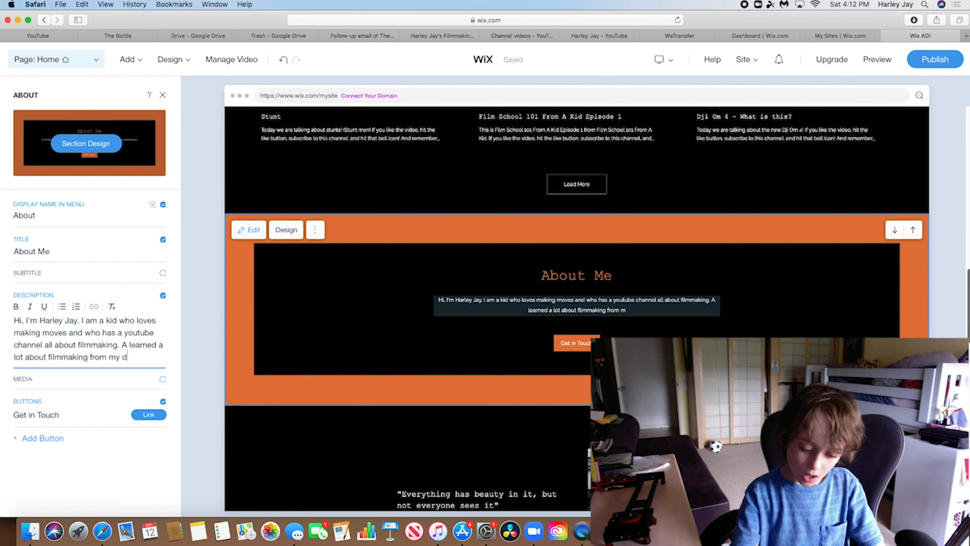
type("ad")
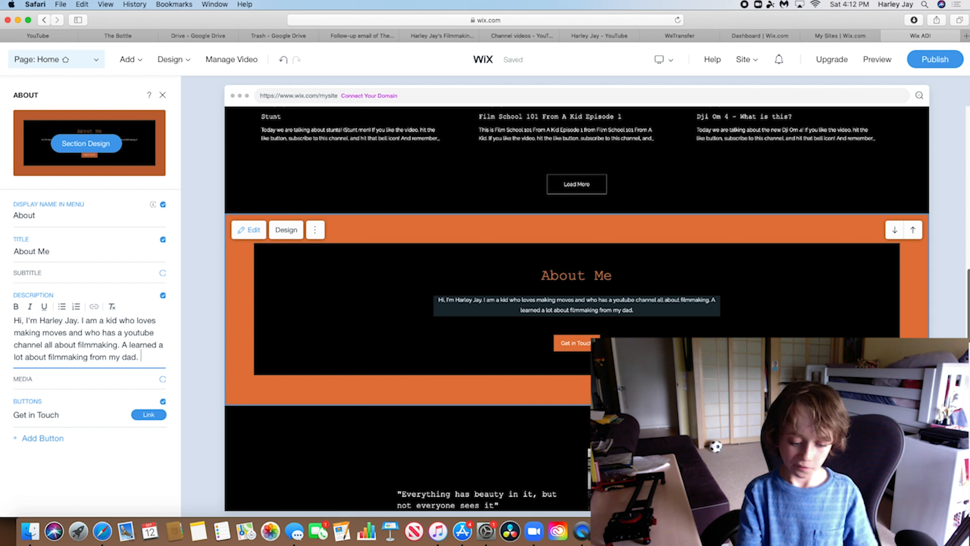
type(". My")
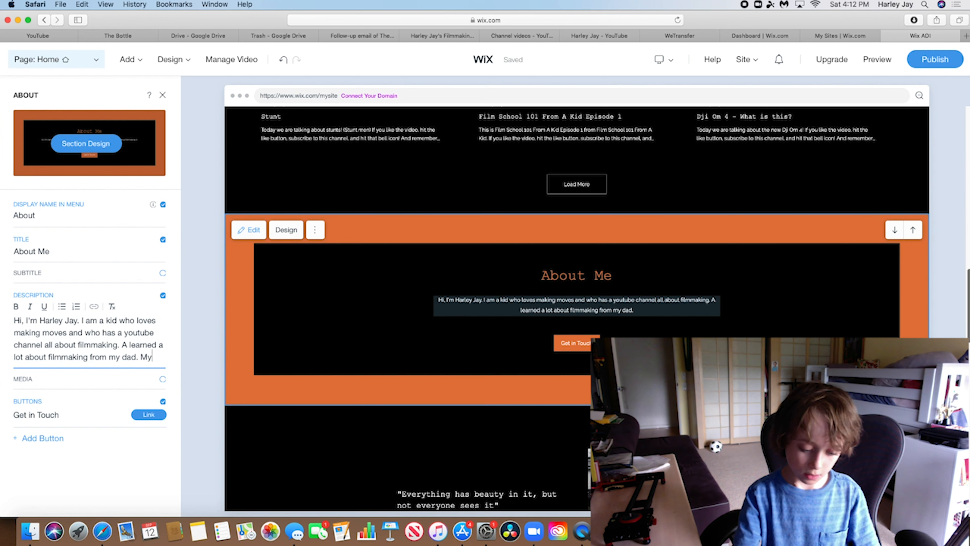
type(" dad is")
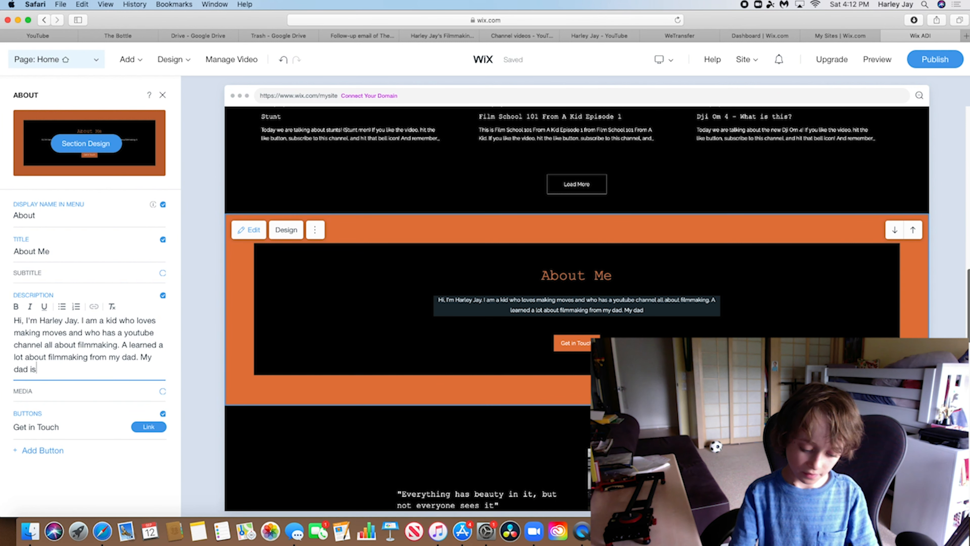
type(" a hollow")
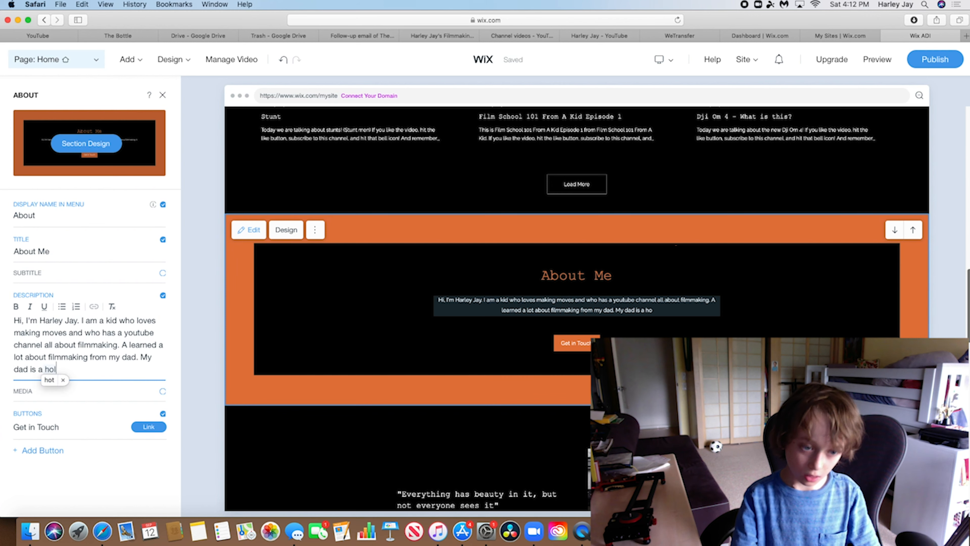
key("BackSpace")
key("BackSpace")
key("BackSpace")
key("BackSpace")
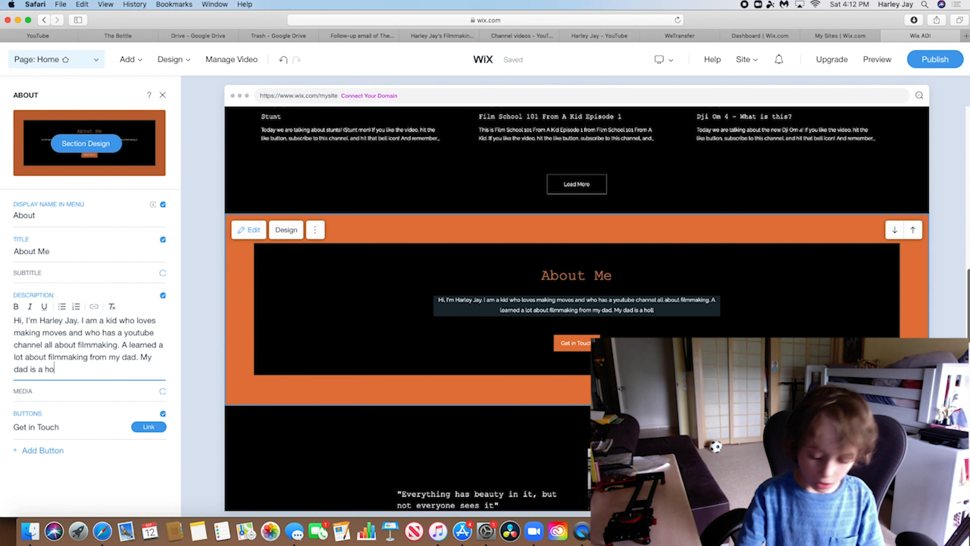
type("lly")
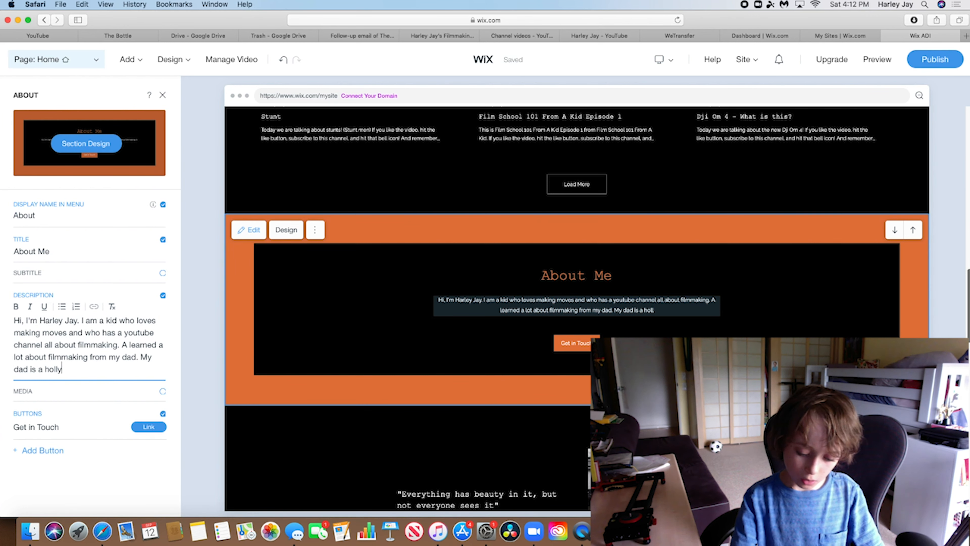
type("wood ")
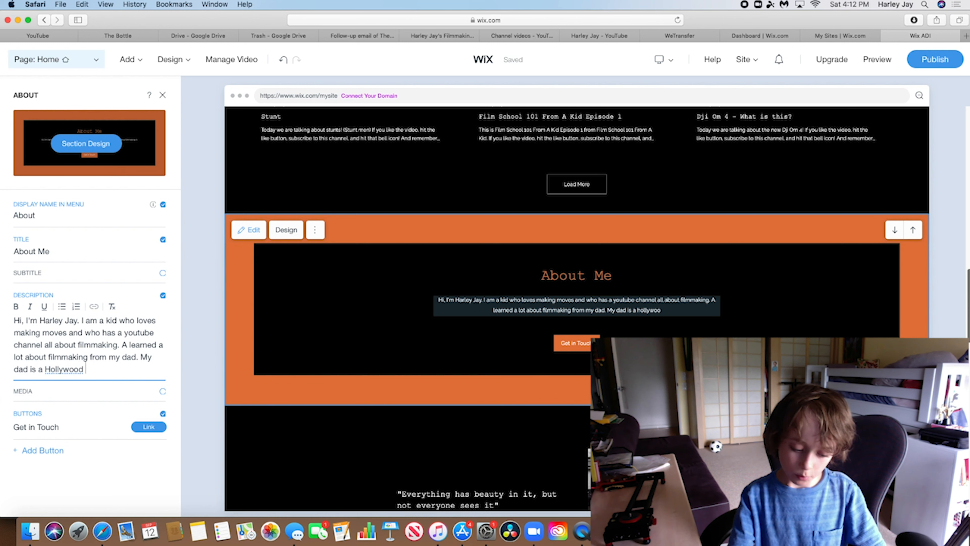
type("prodcer")
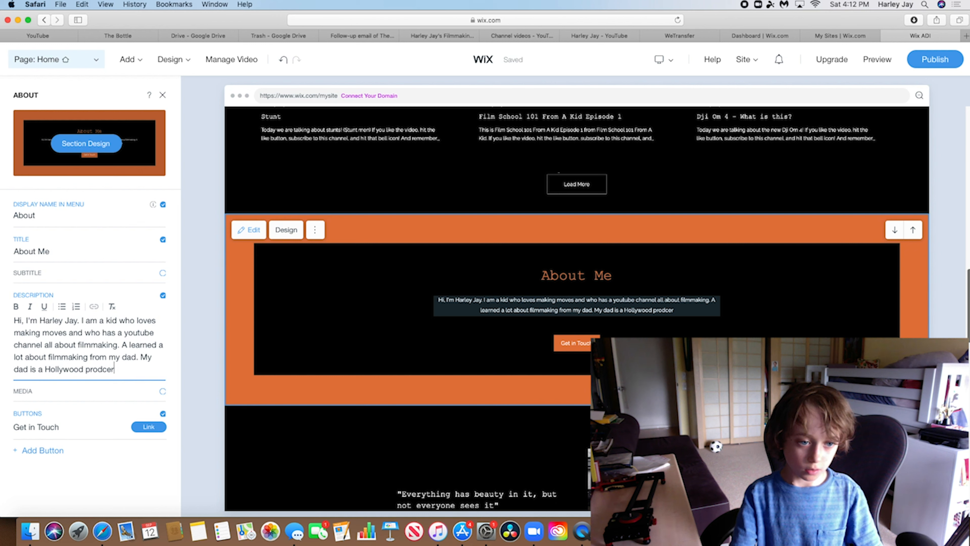
key("BackSpace")
key("BackSpace")
key("BackSpace")
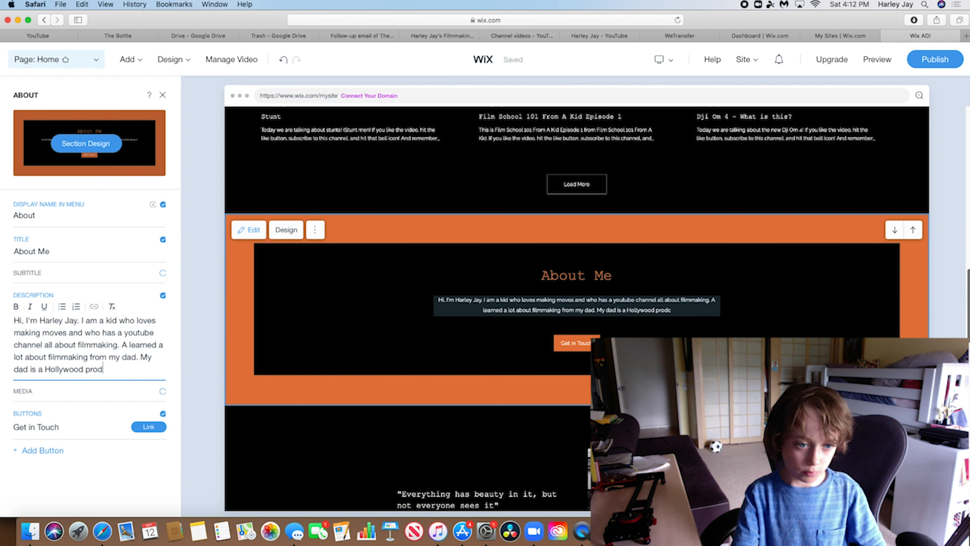
type("duc")
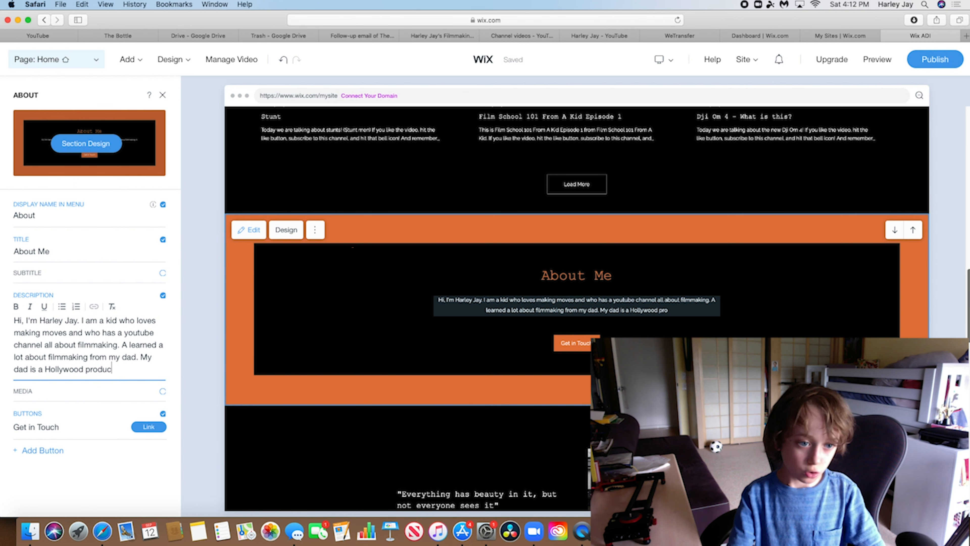
type("er.")
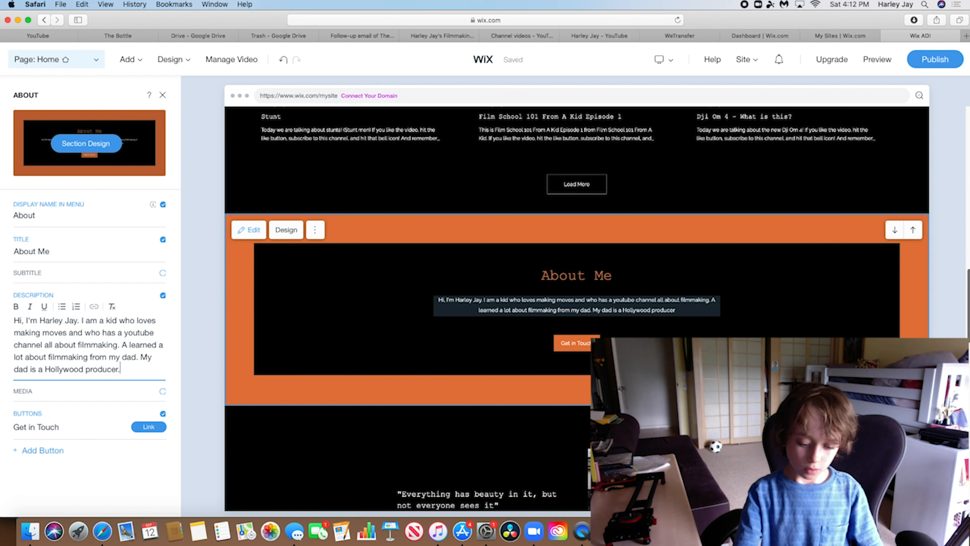
type(" He has ")
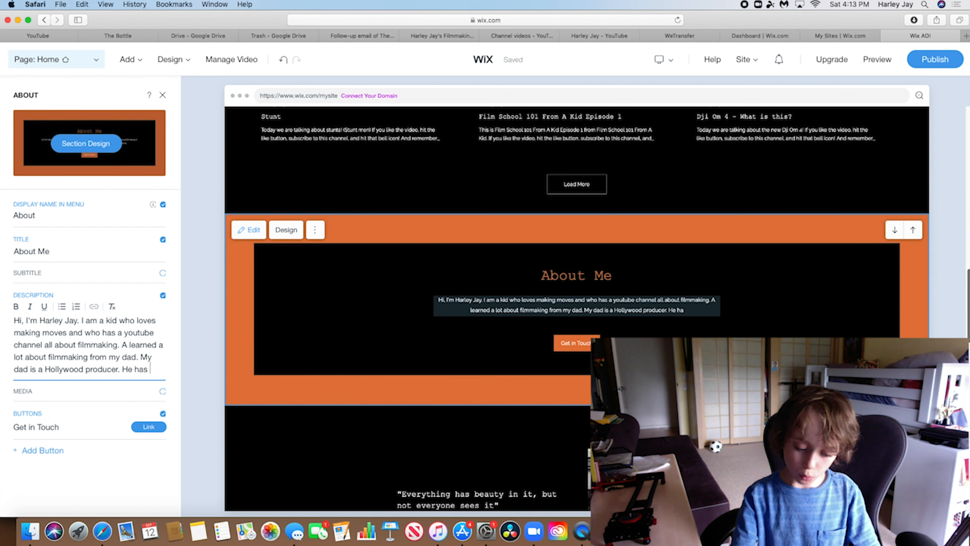
type("worke")
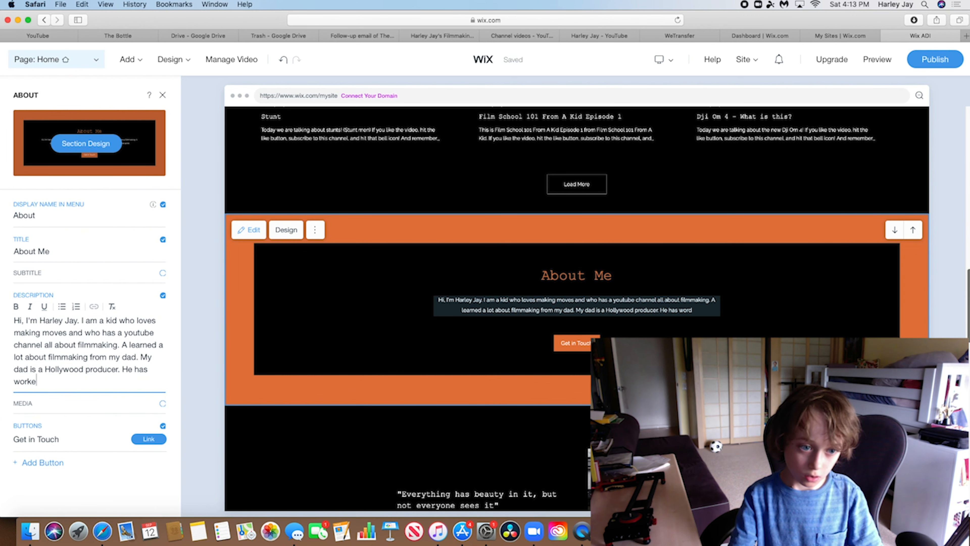
type("d ")
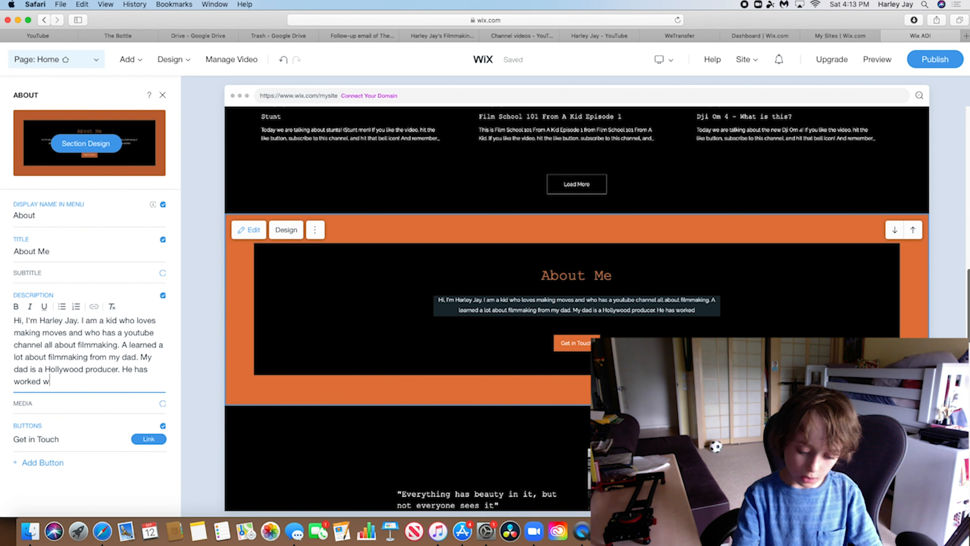
type("with big ")
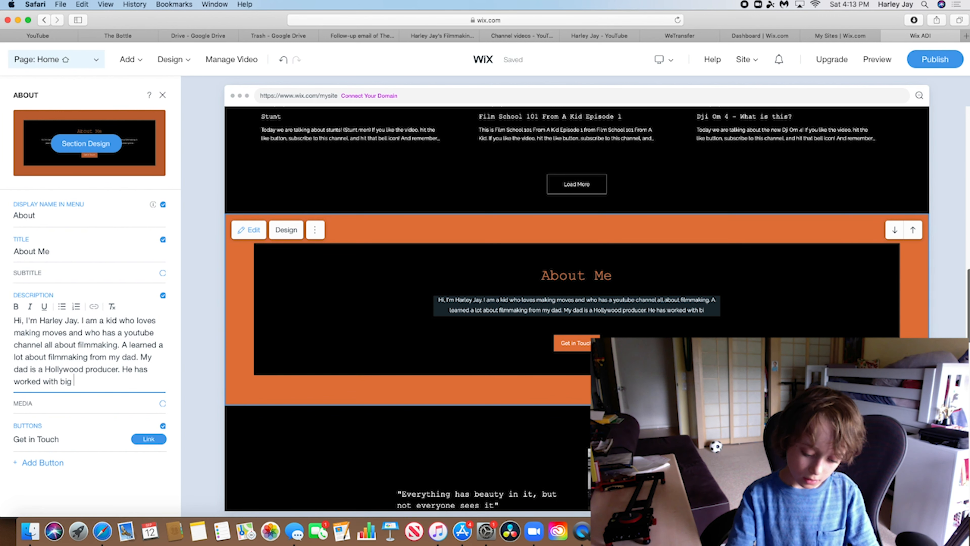
type("names. Now I")
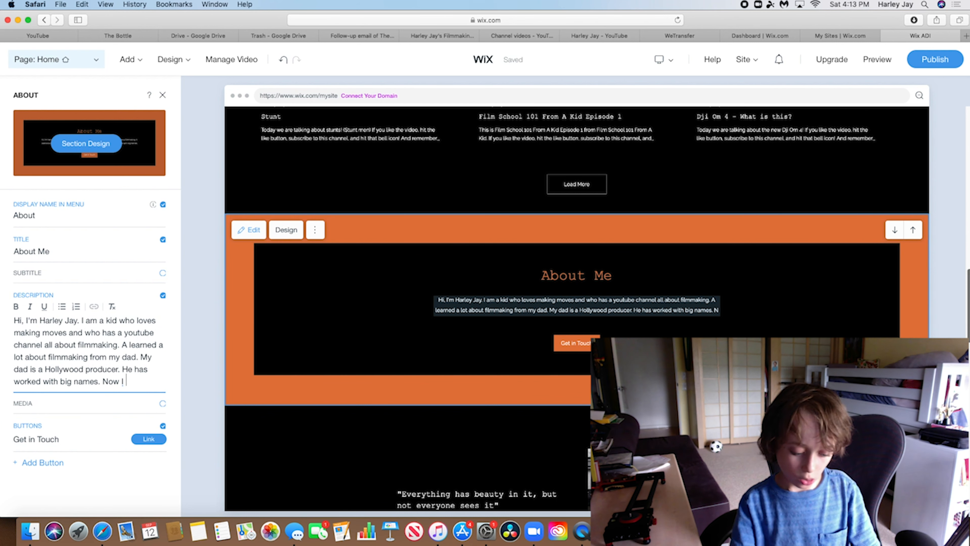
type(" learne")
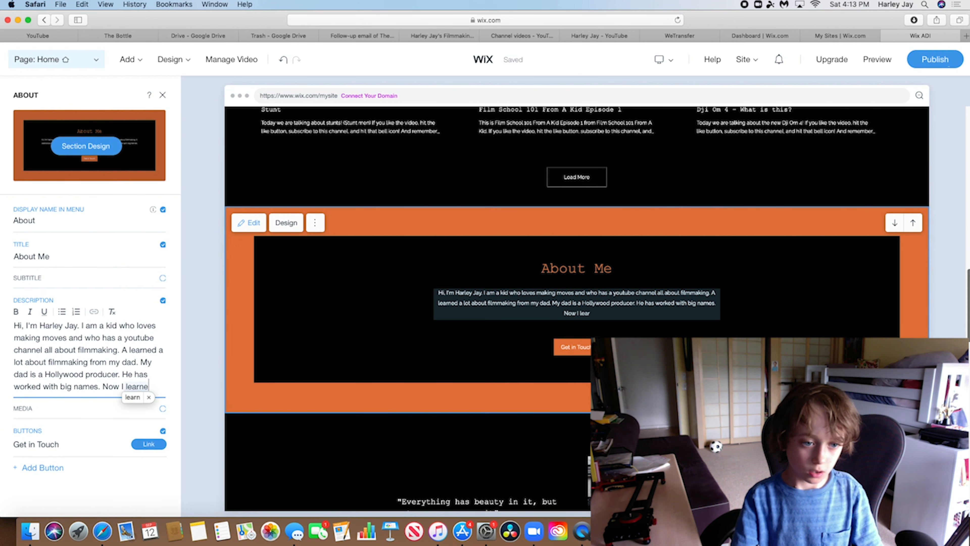
type("d a lot")
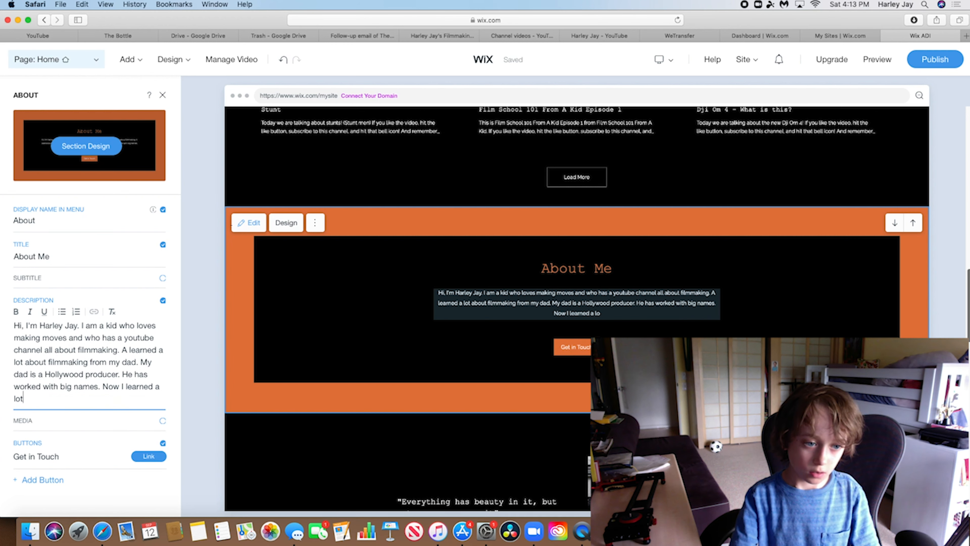
type(" from him. ")
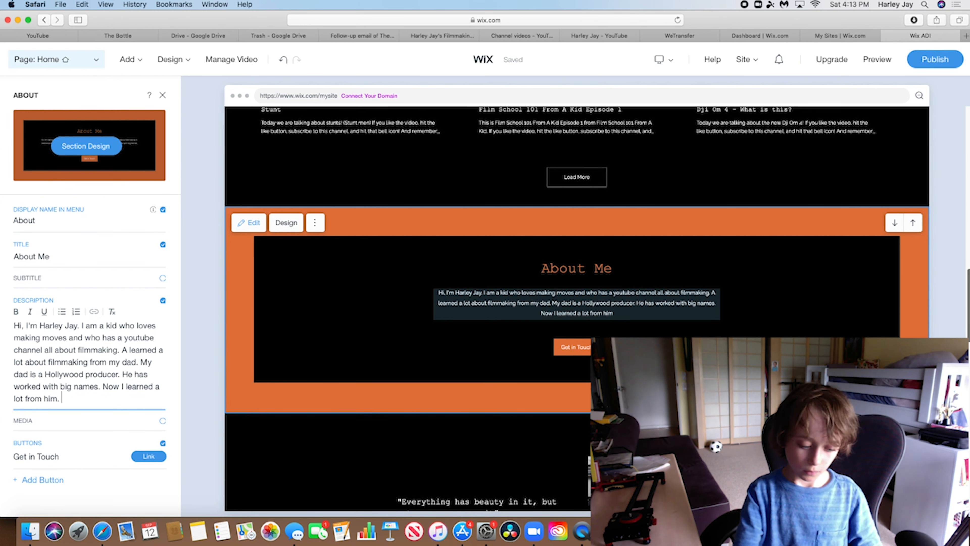
type("A now !")
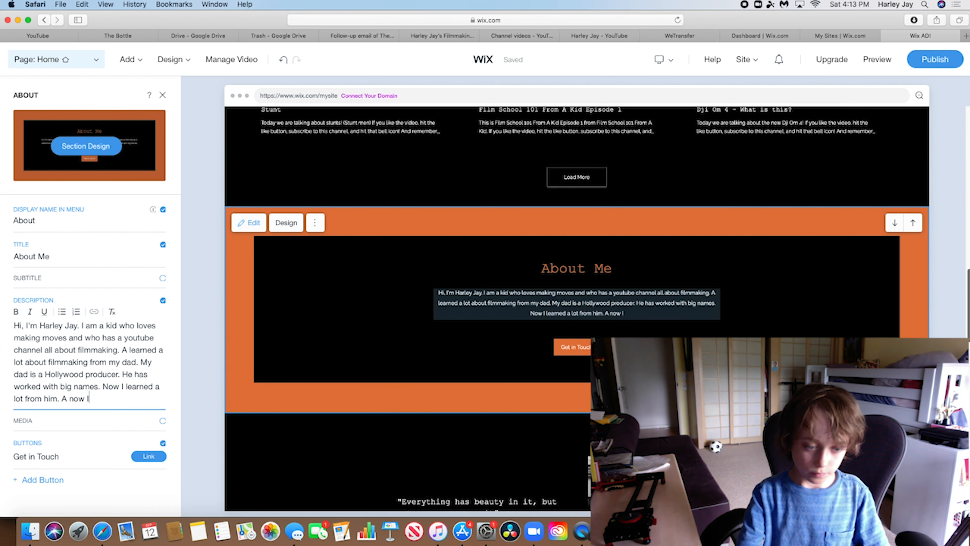
type("rea")
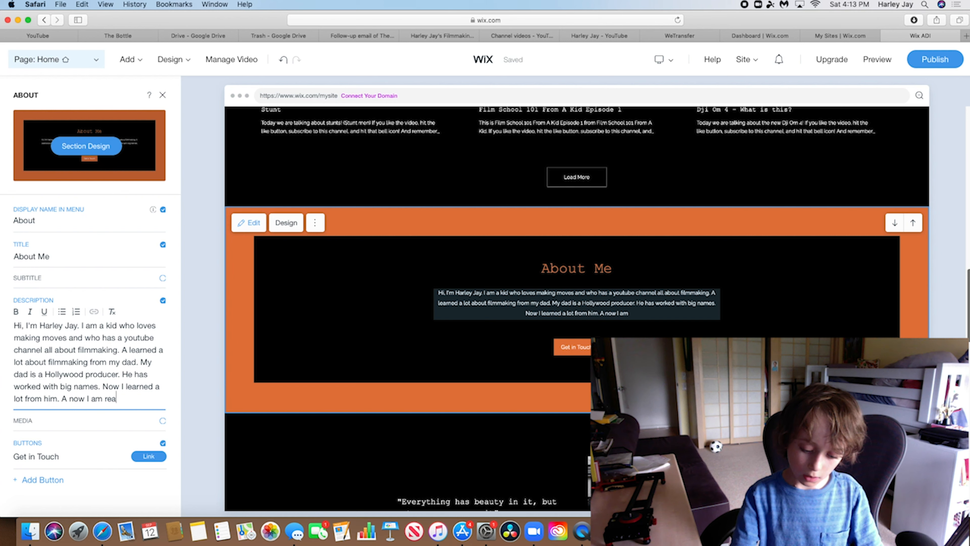
type("lly good at fi")
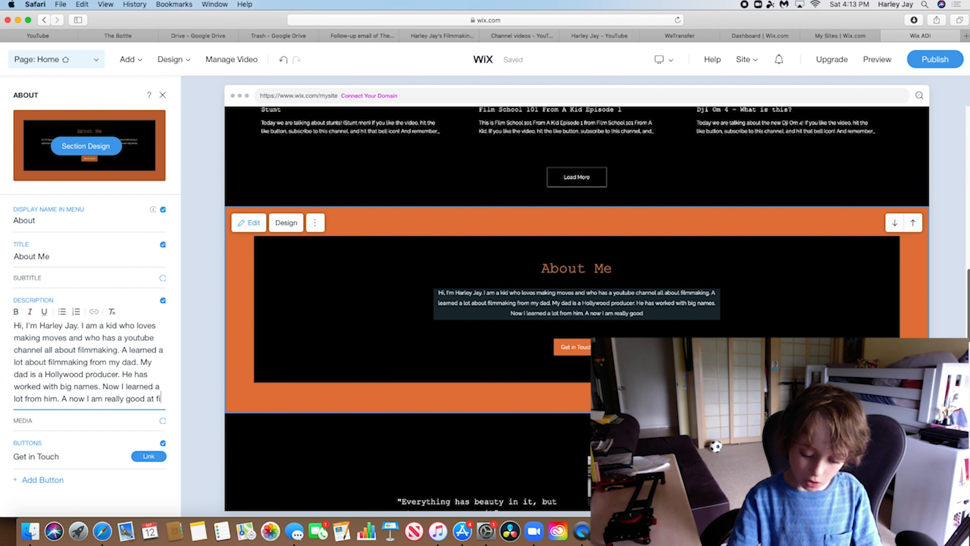
type("lmmaking")
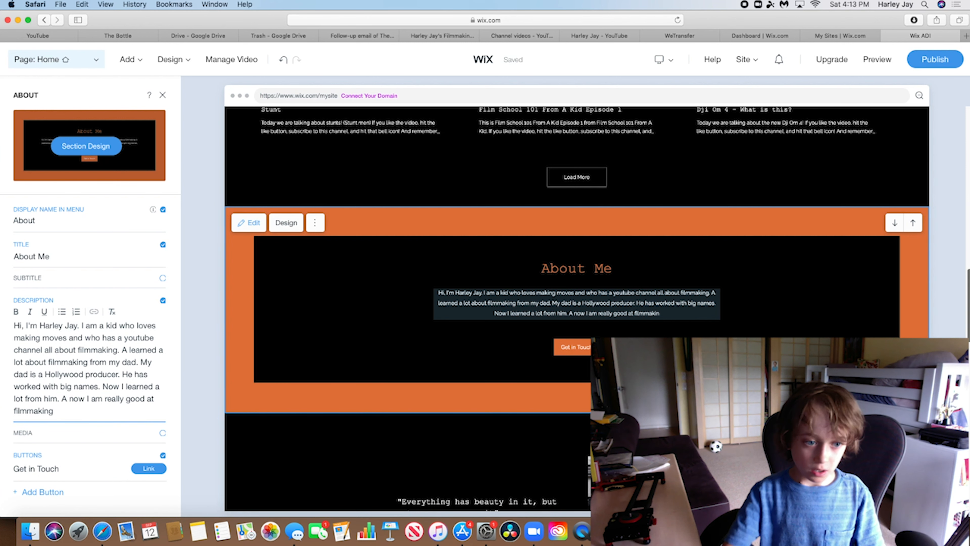
type(".")
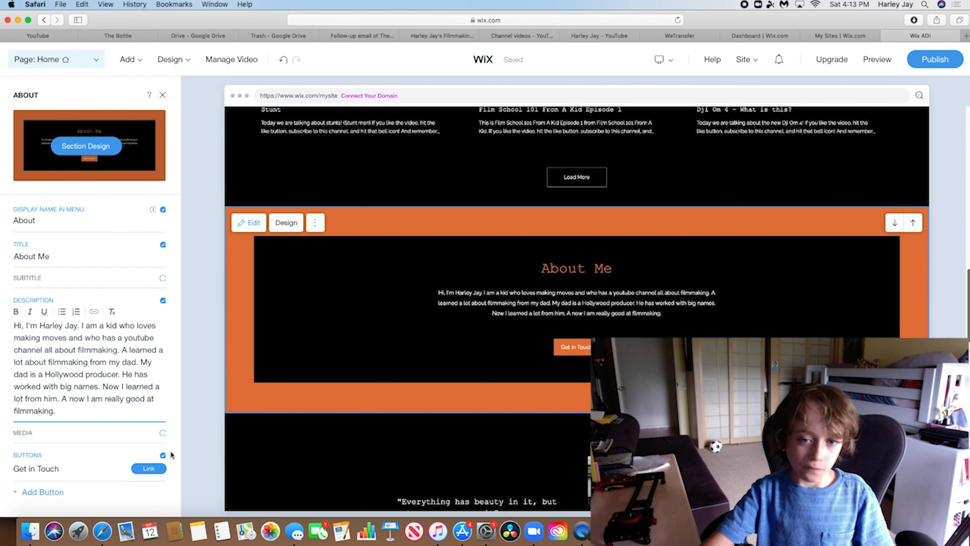
left_click(148, 468)
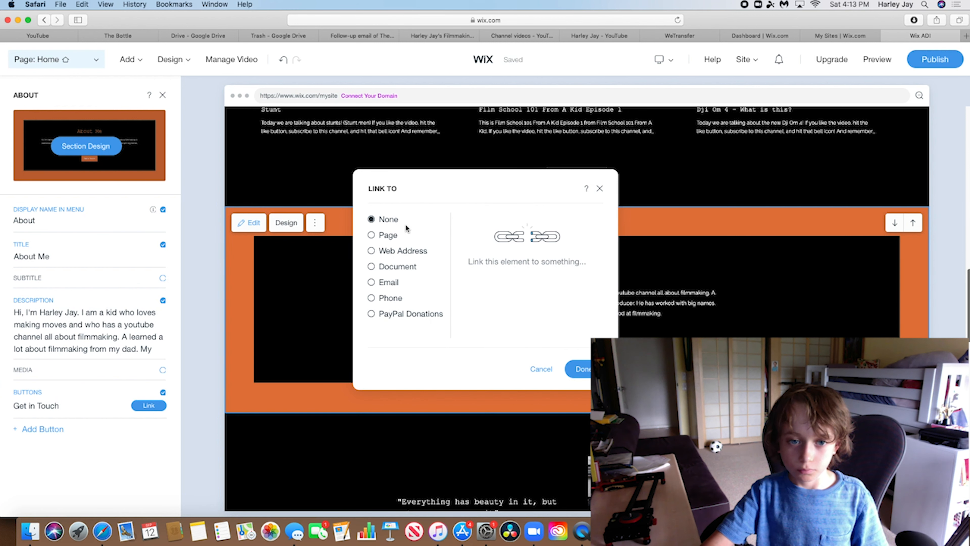
Set the Get in Touch button to an Email link with the owner's e-mail address
left_click(389, 283)
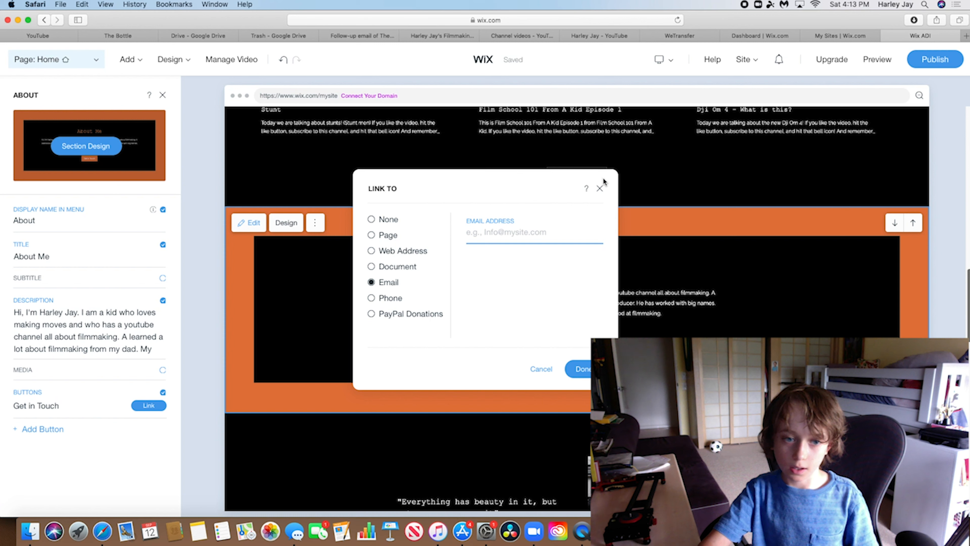
left_click(600, 187)
left_click(148, 405)
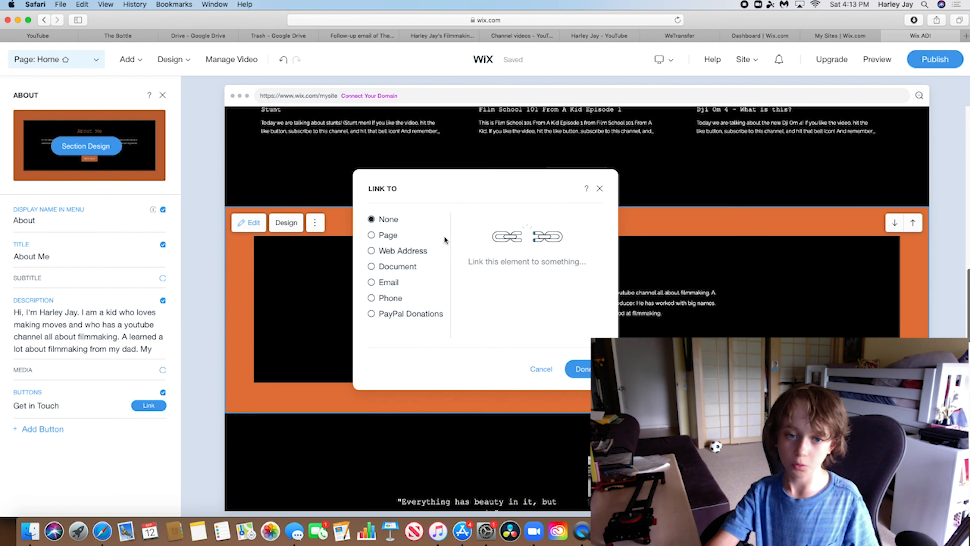
left_click(390, 283)
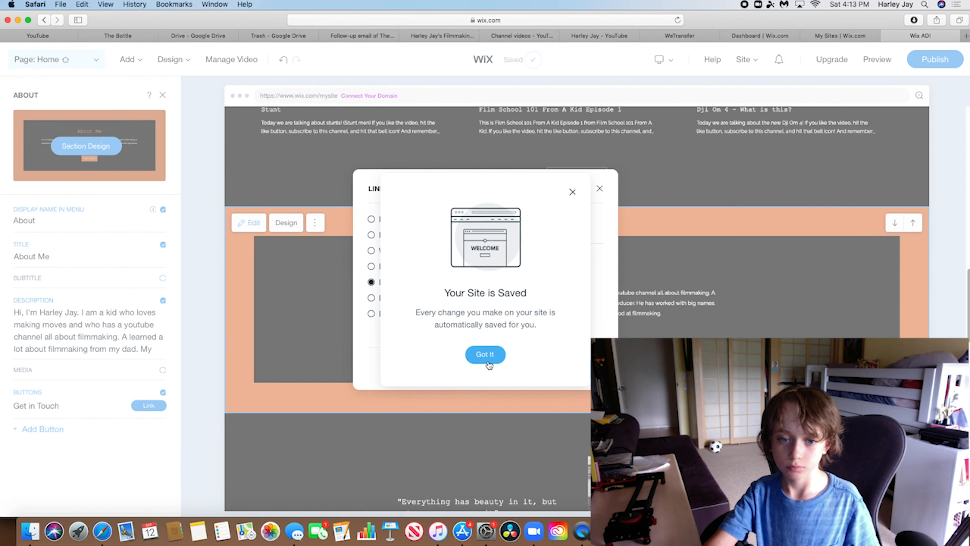
left_click(484, 359)
left_click(500, 232)
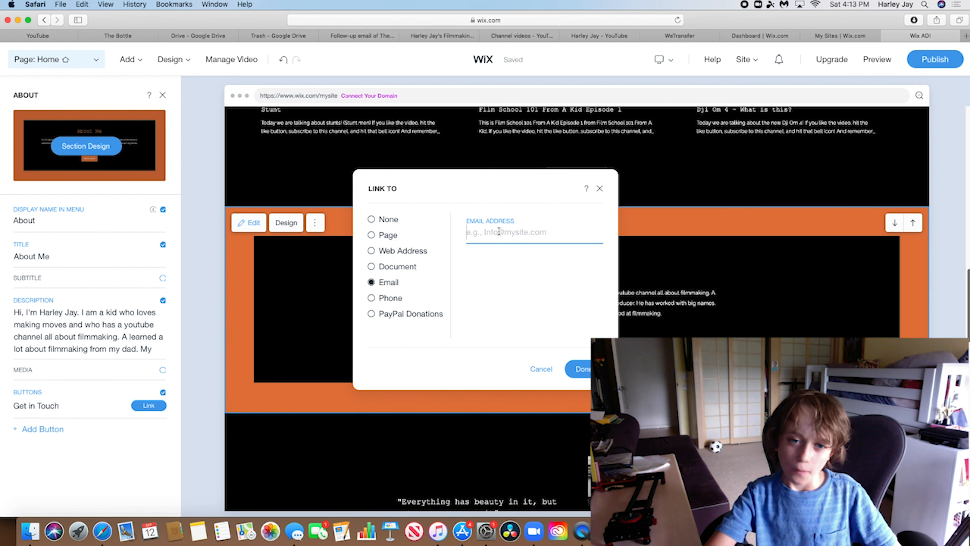
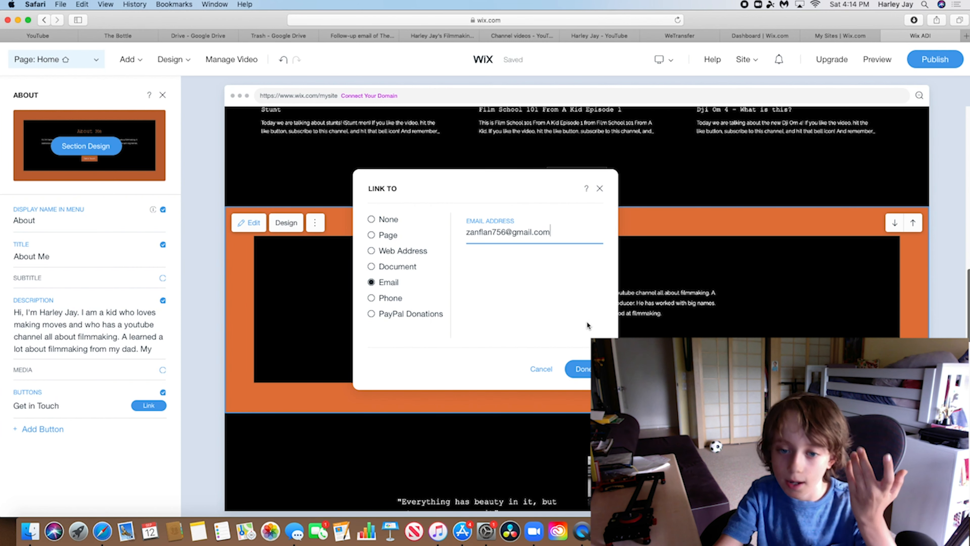
left_click(579, 369)
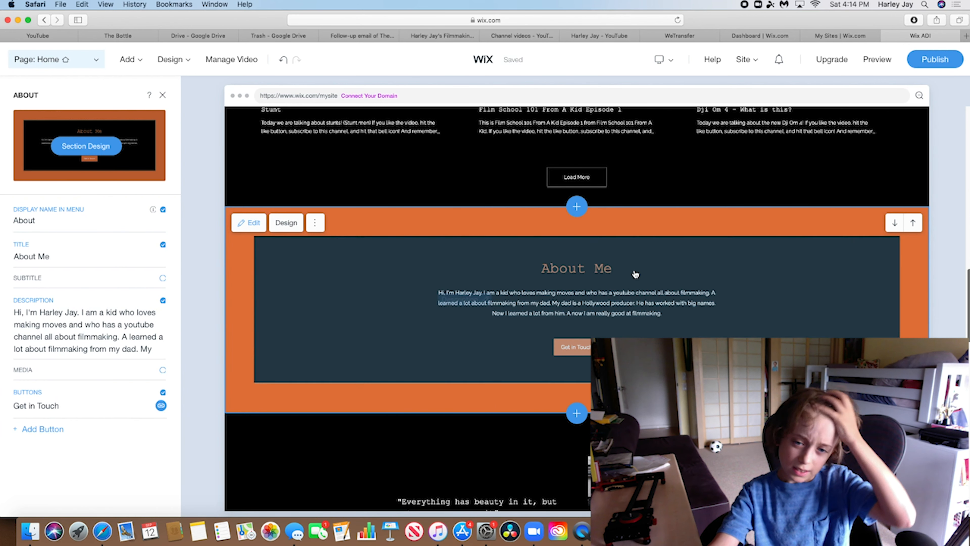
Delete the Confucius quote and camera-gear photo section, then dismiss the deletion notice
scroll(635, 274, "down", 5)
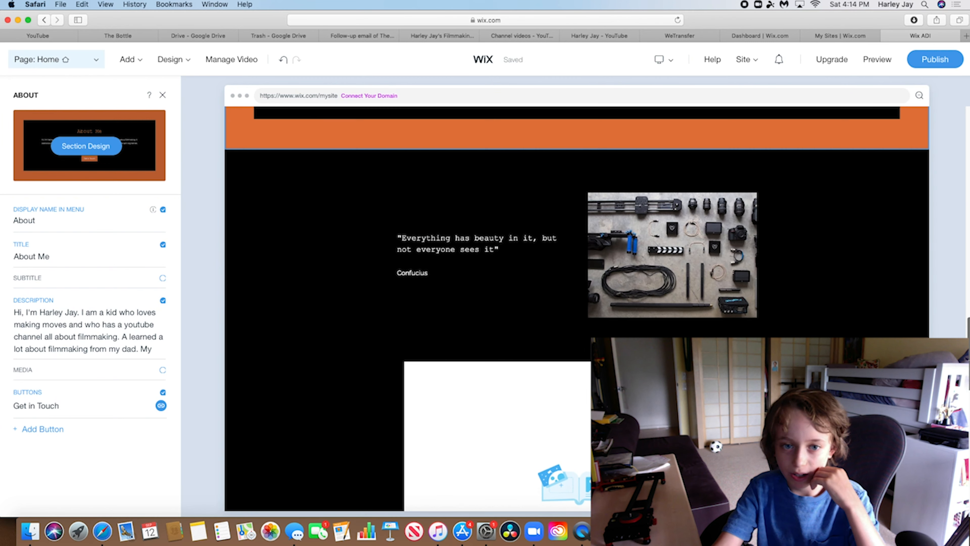
scroll(519, 272, "down", 1)
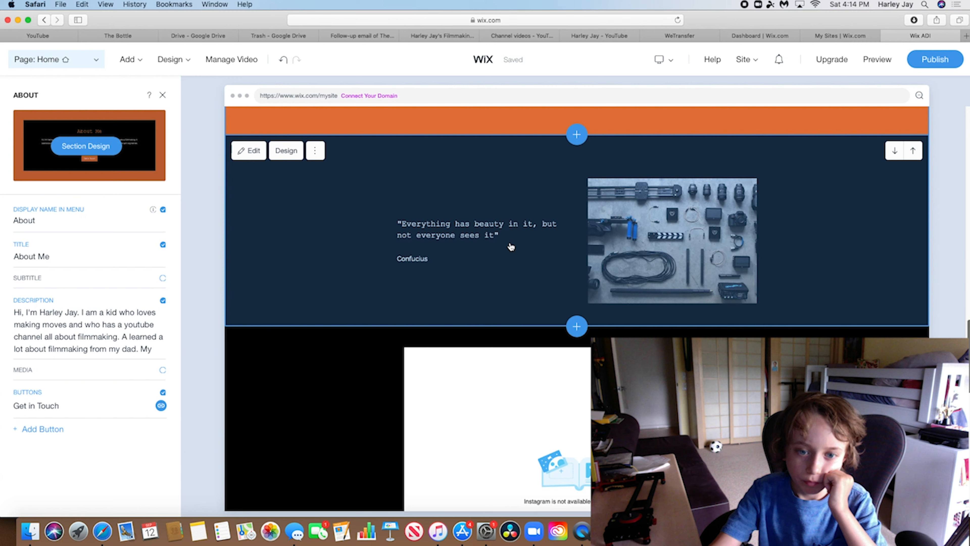
left_click(314, 150)
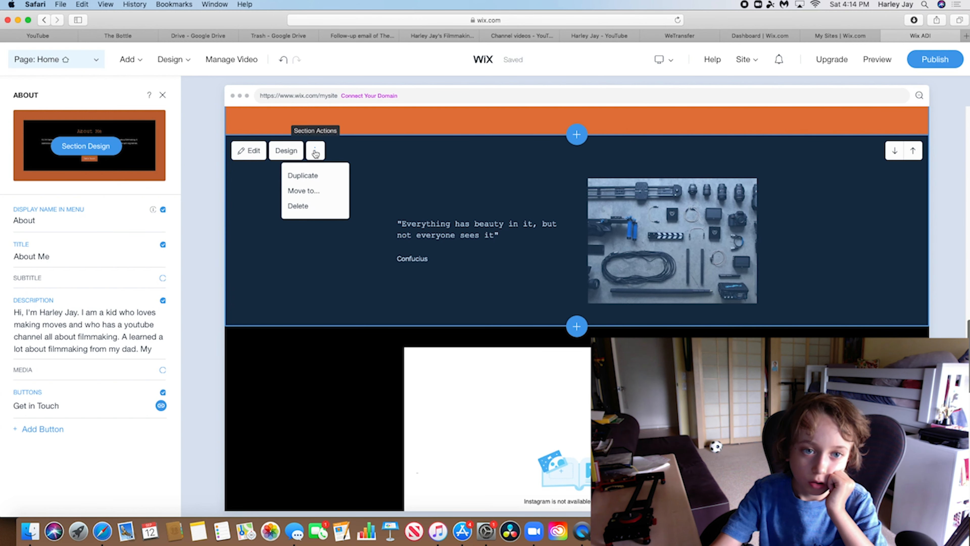
left_click(311, 206)
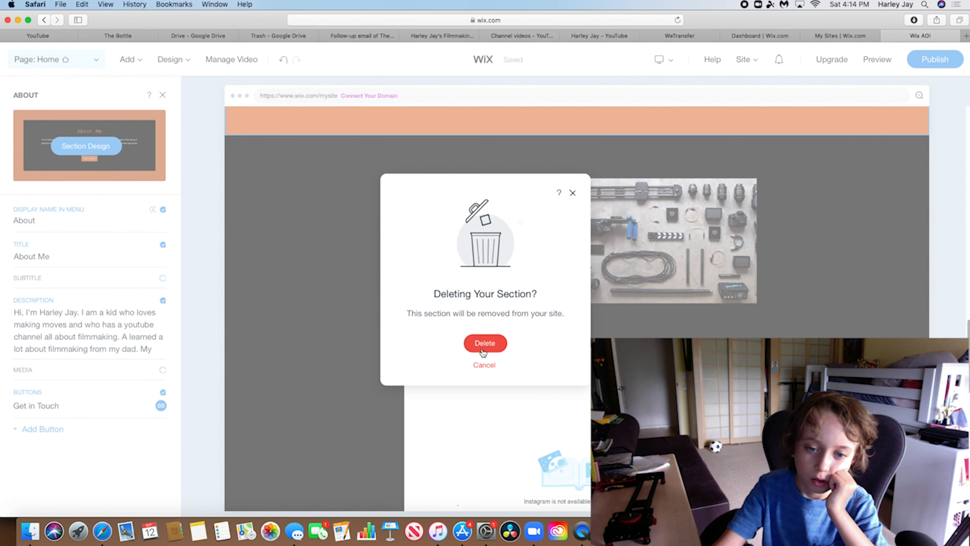
left_click(484, 343)
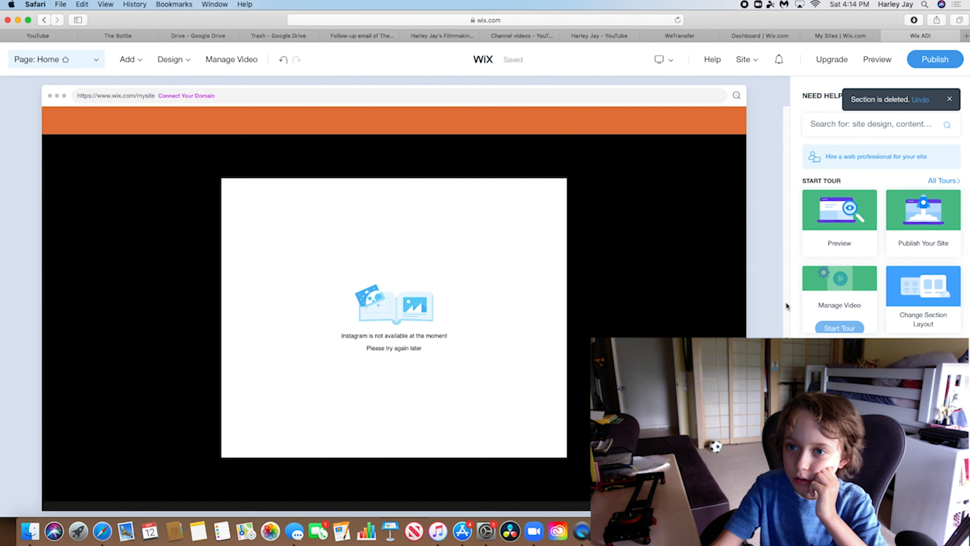
left_click(951, 101)
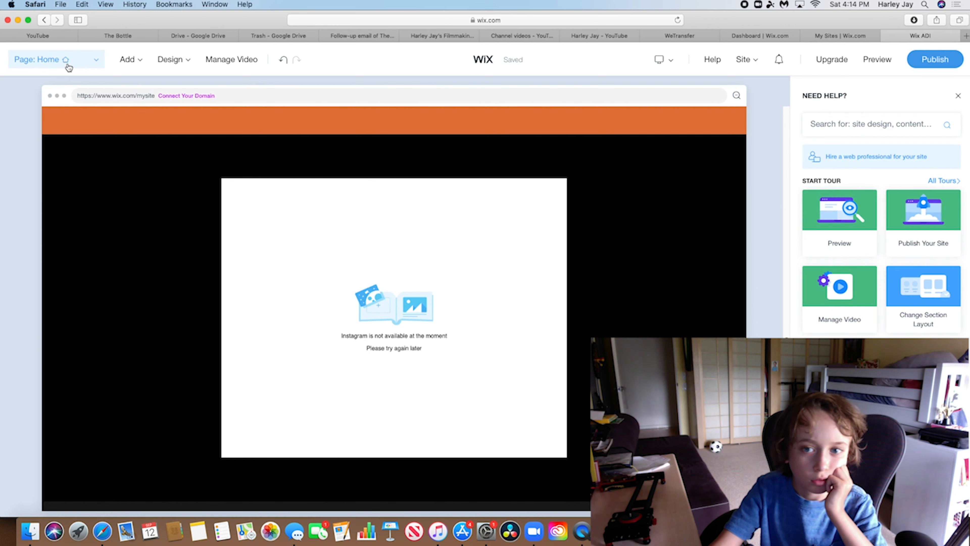
Try connecting an Instagram account from the feed settings, then close the login window without signing in
left_click(69, 67)
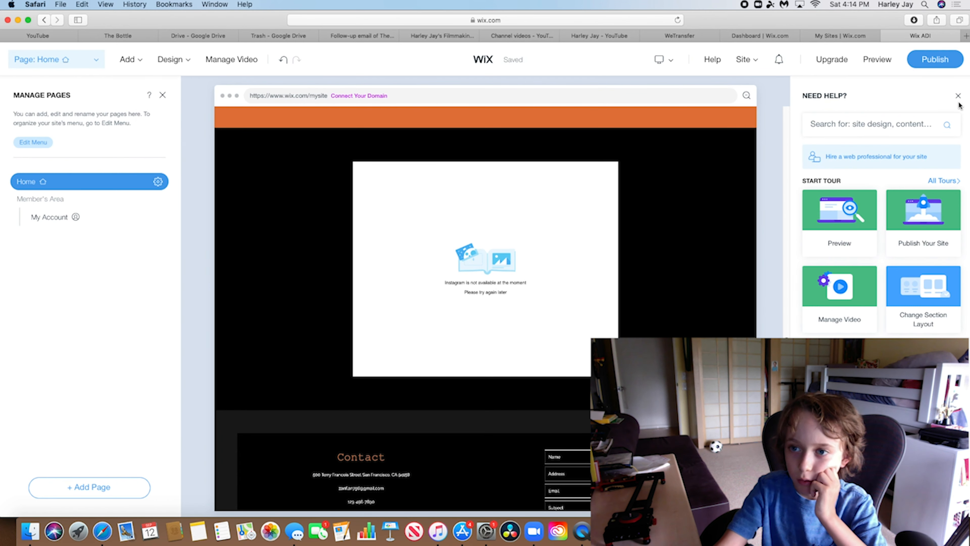
left_click(957, 98)
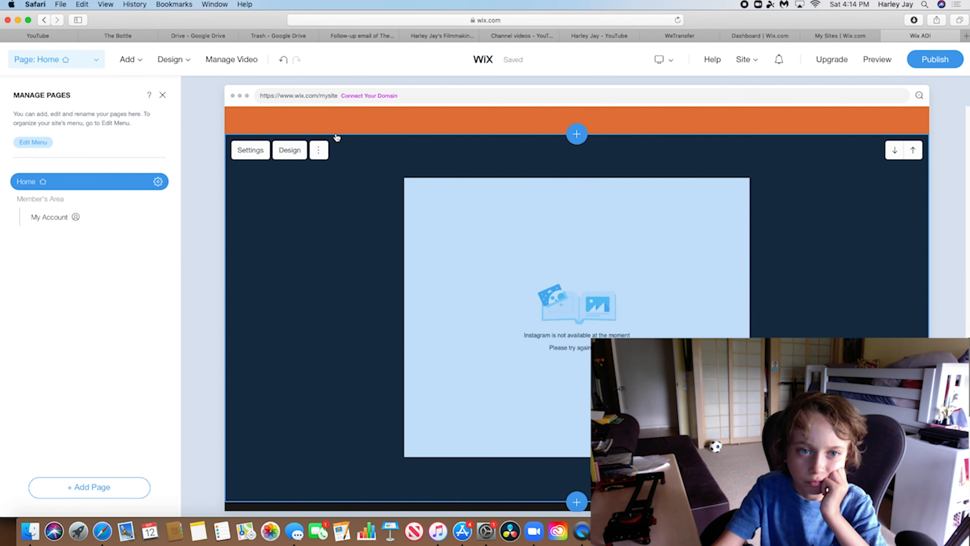
left_click(318, 149)
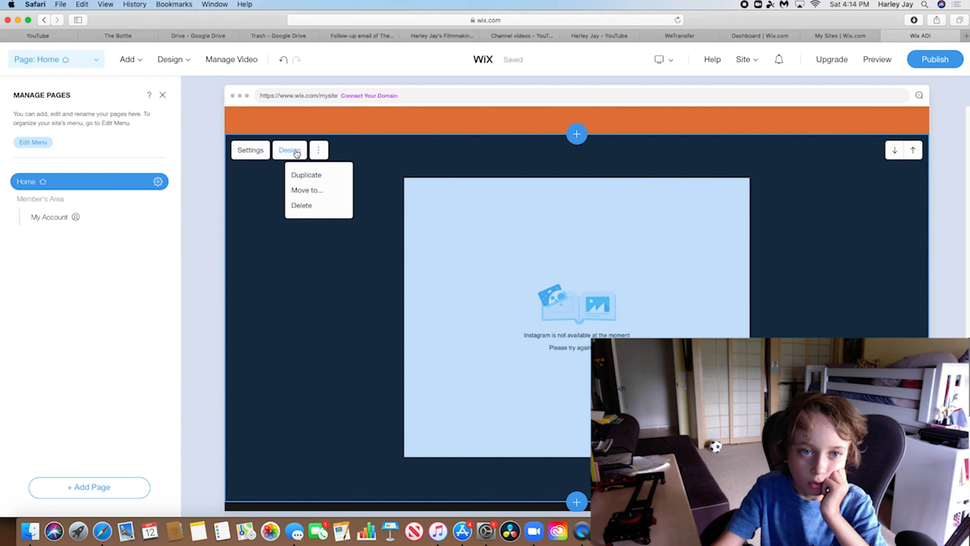
left_click(252, 153)
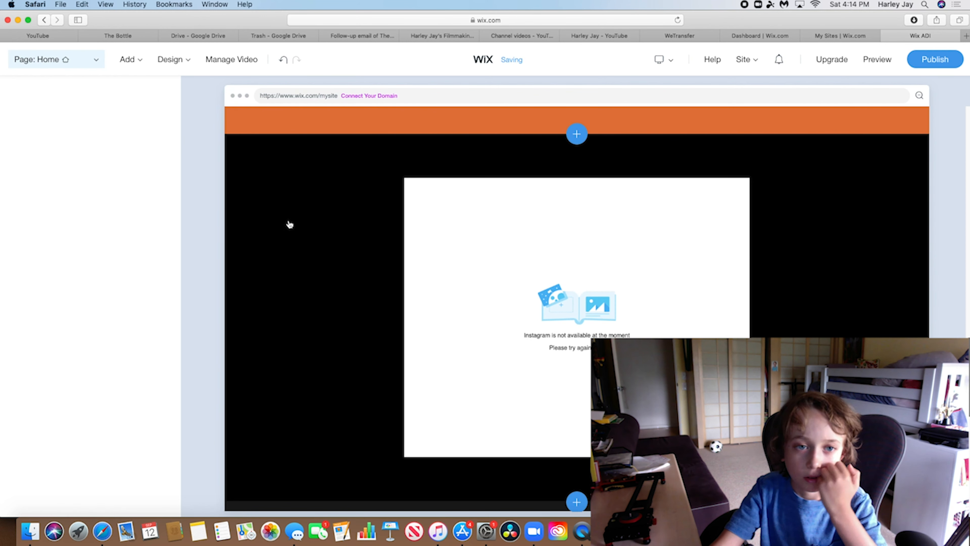
left_click(79, 149)
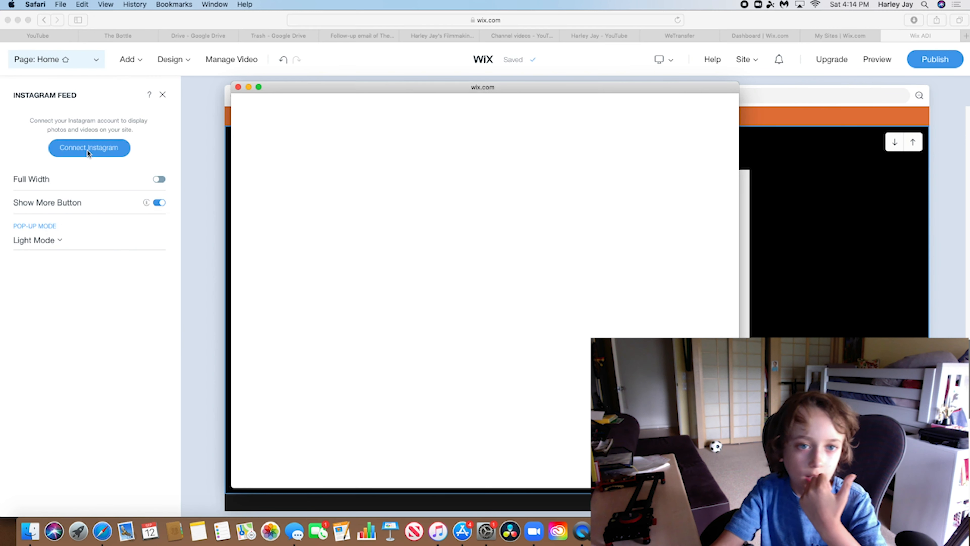
left_click_drag(384, 86, 508, 100)
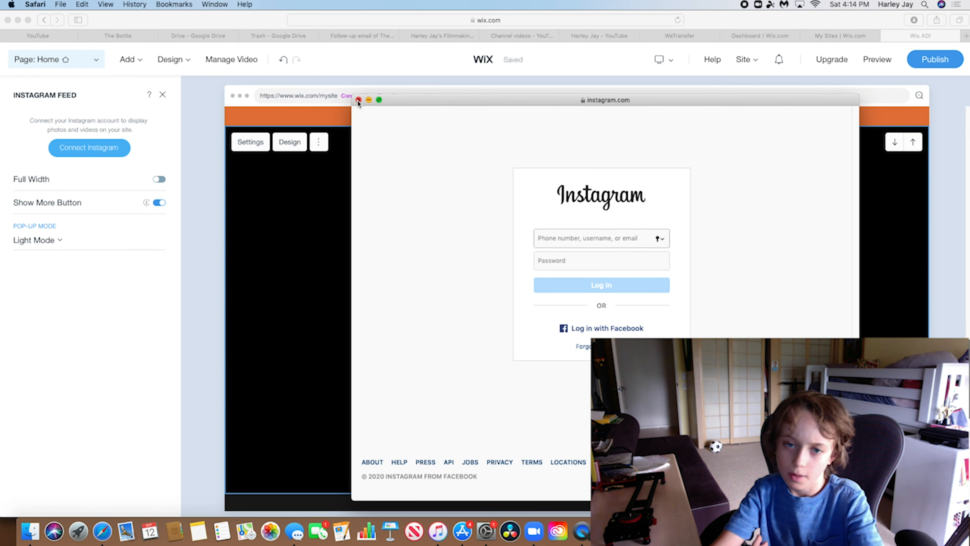
left_click(359, 99)
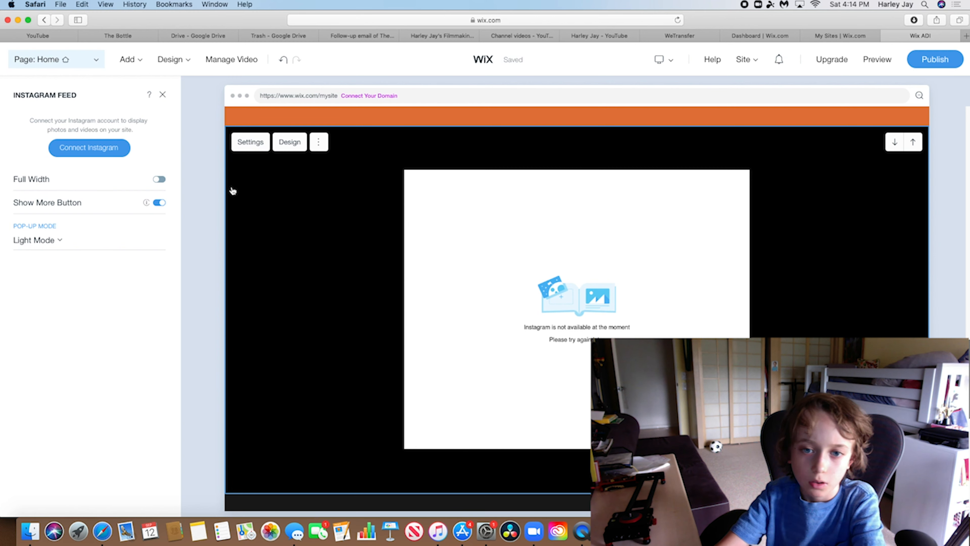
Delete the Instagram feed section from the home page
left_click(319, 142)
left_click(303, 200)
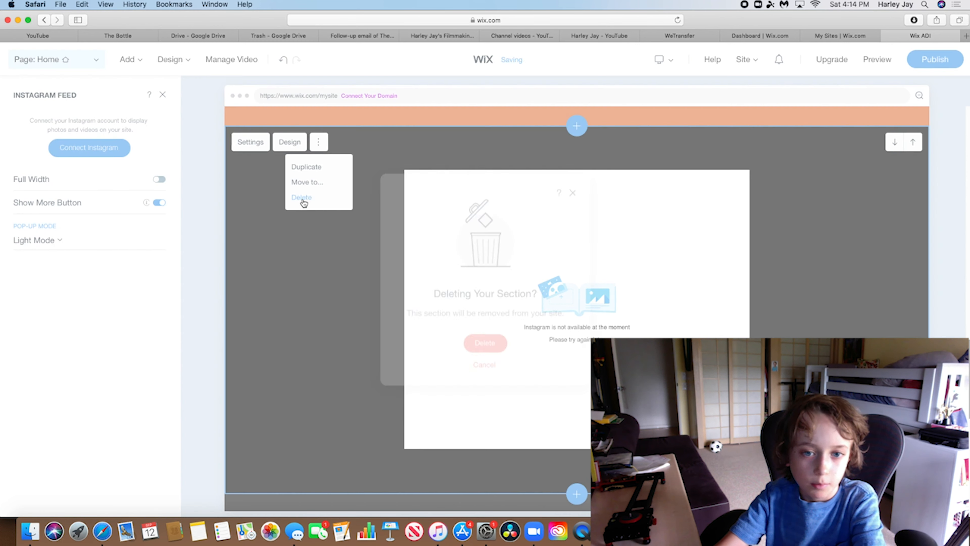
left_click(487, 343)
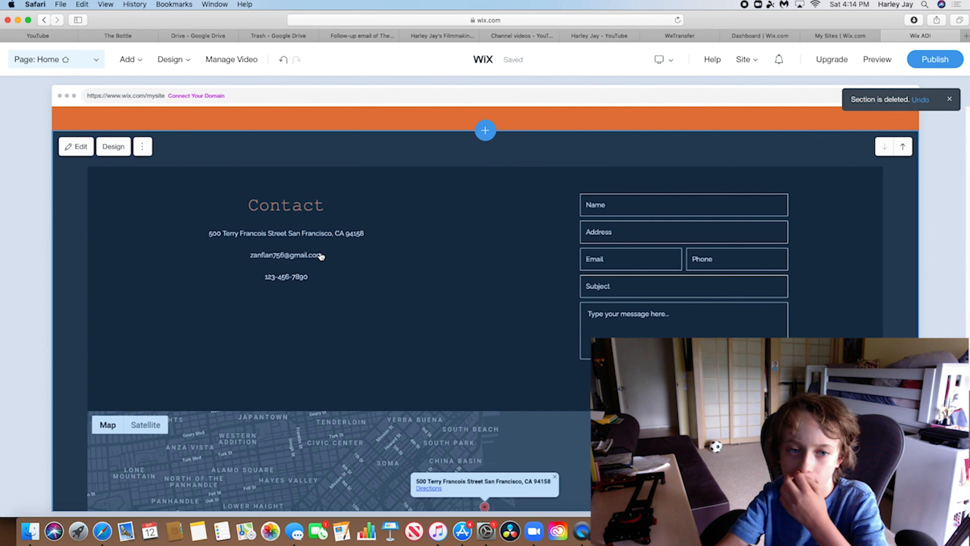
Hide the phone number, street address and map in the Contact section, and show the social accounts
left_click(347, 236)
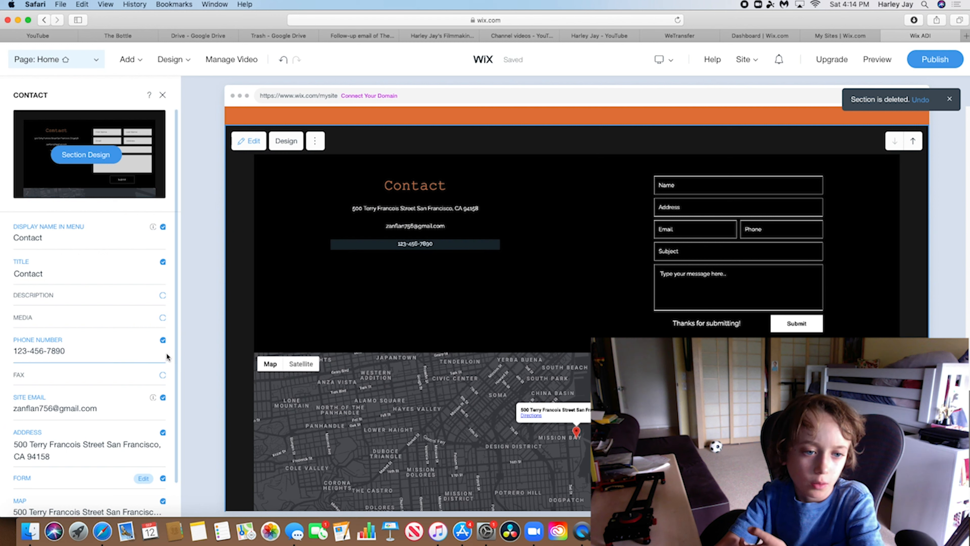
left_click(163, 341)
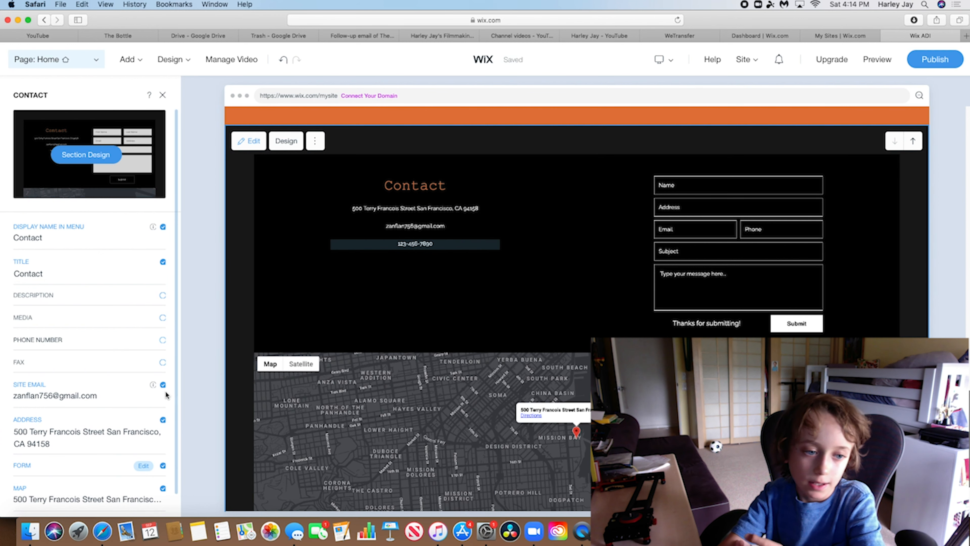
left_click(164, 421)
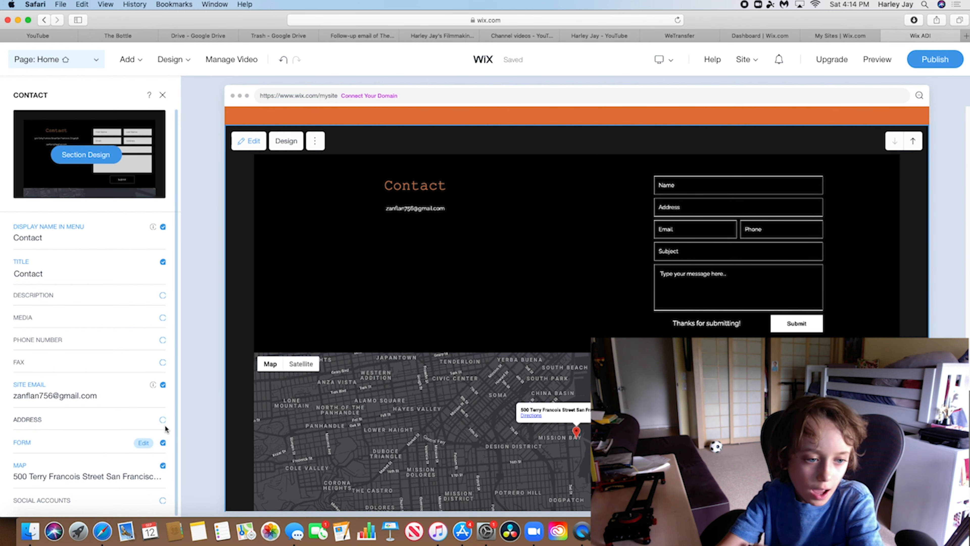
left_click(163, 466)
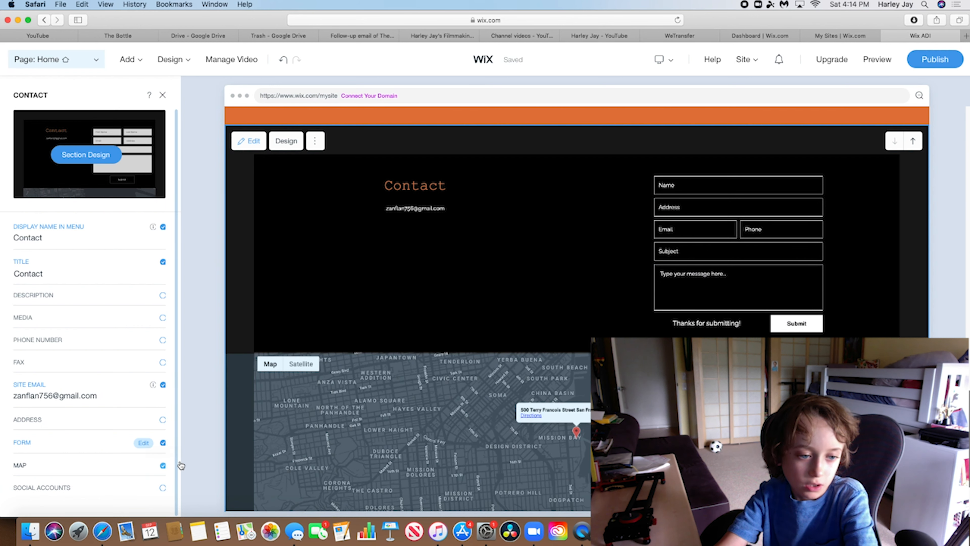
left_click(162, 488)
left_click(15, 96)
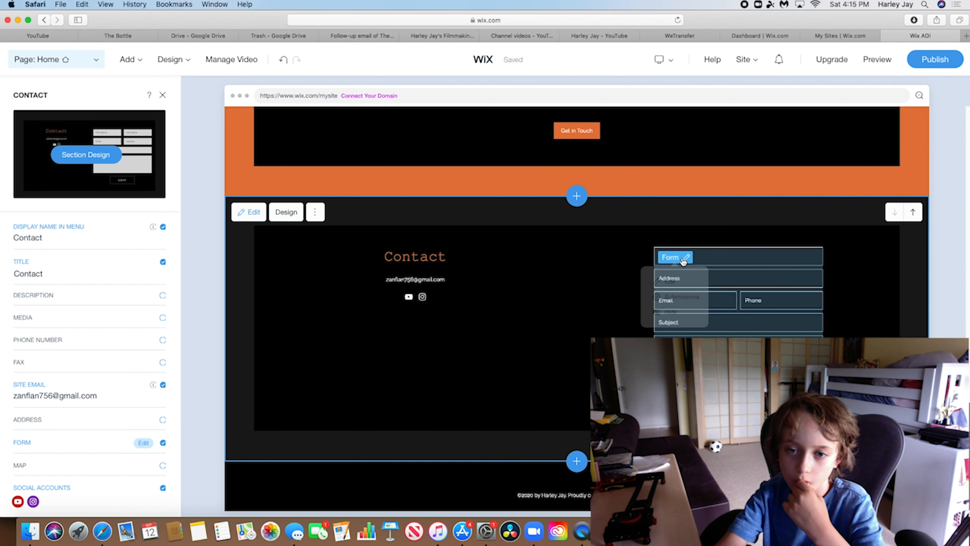
Review the contact form's fields, including the Phone field options
left_click(687, 258)
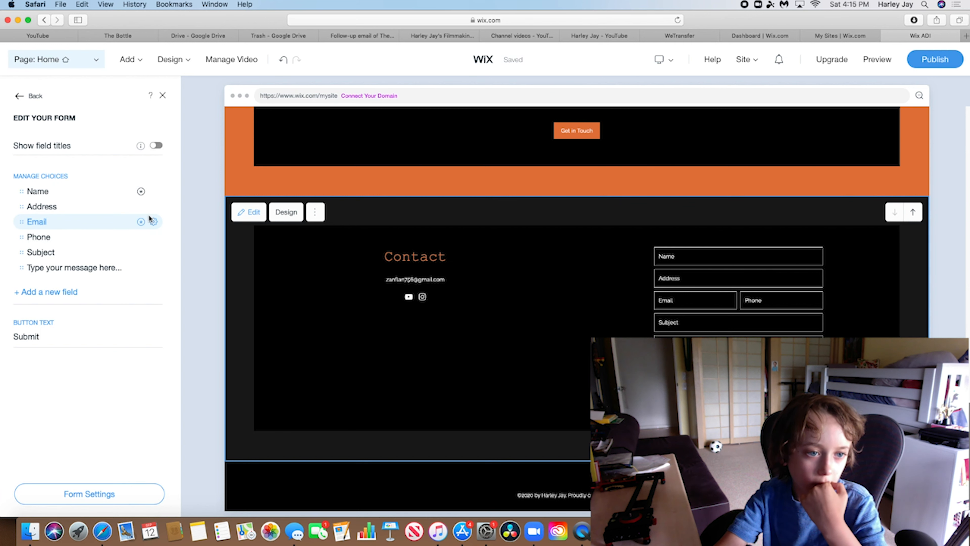
left_click(153, 237)
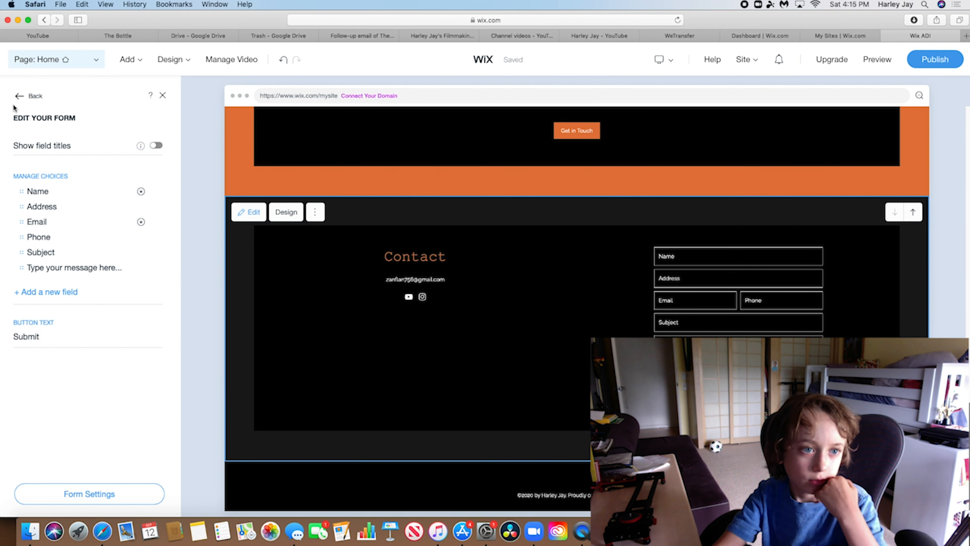
left_click(25, 97)
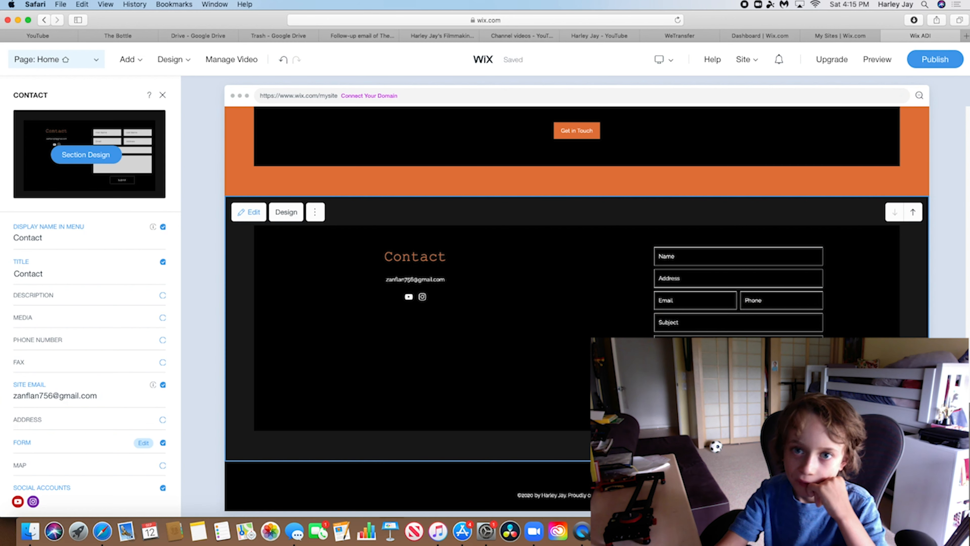
left_click(128, 59)
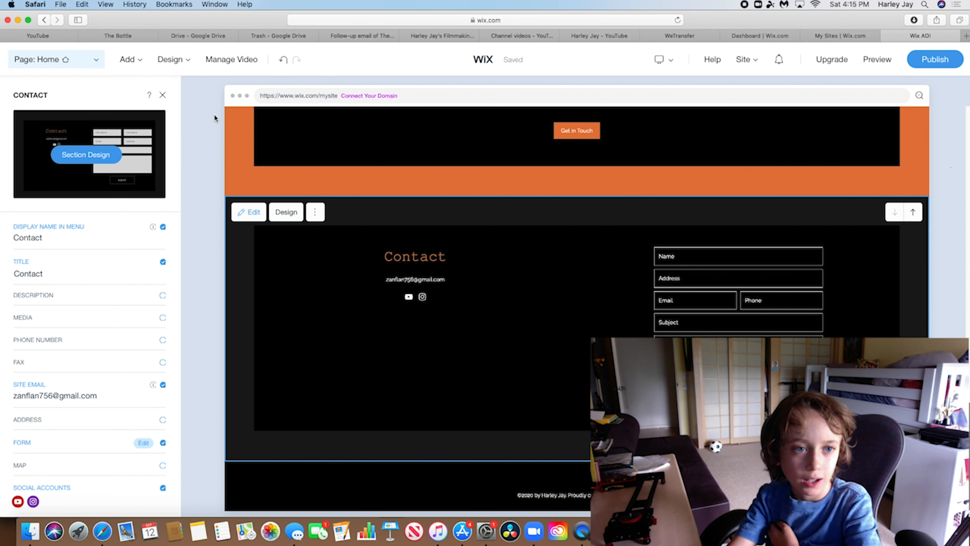
mouse_move(127, 63)
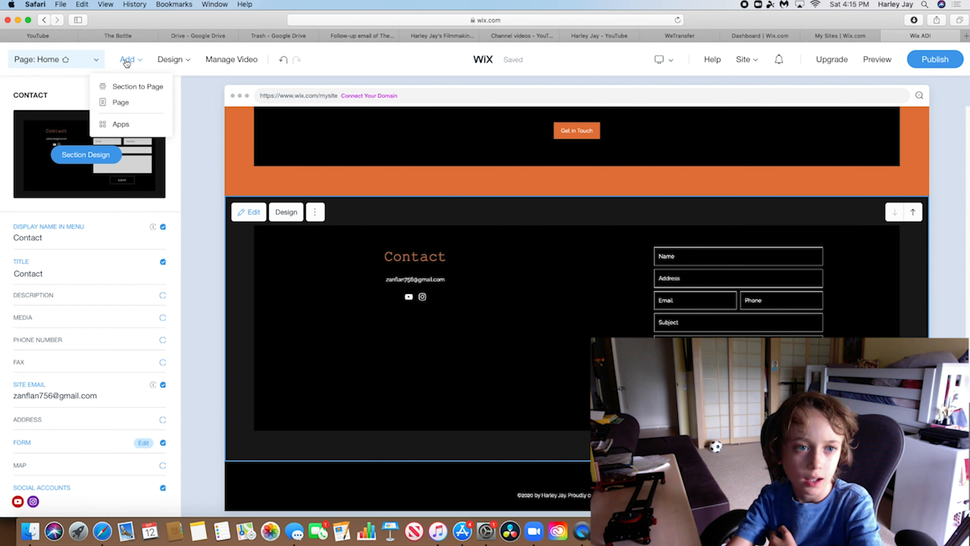
left_click(123, 126)
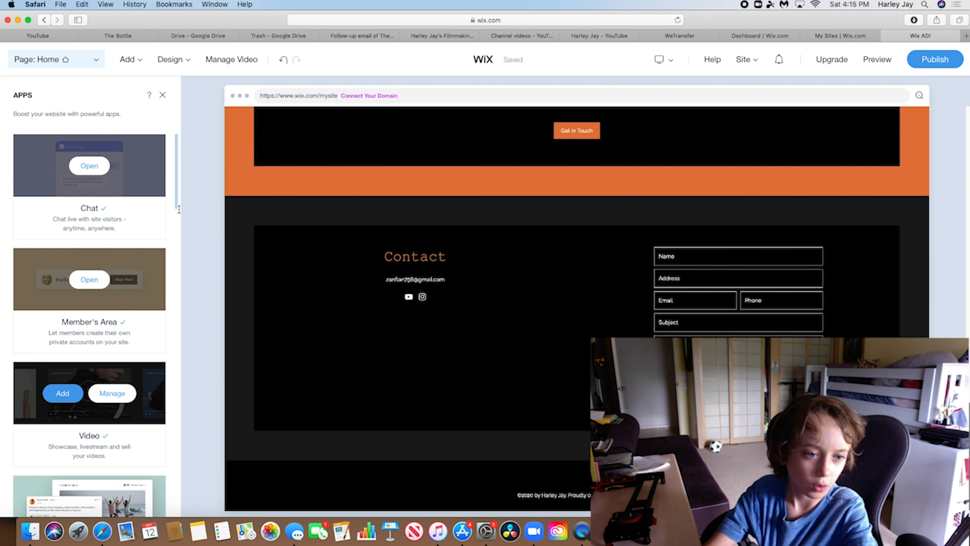
left_click_drag(175, 206, 159, 269)
scroll(159, 270, "down", 15)
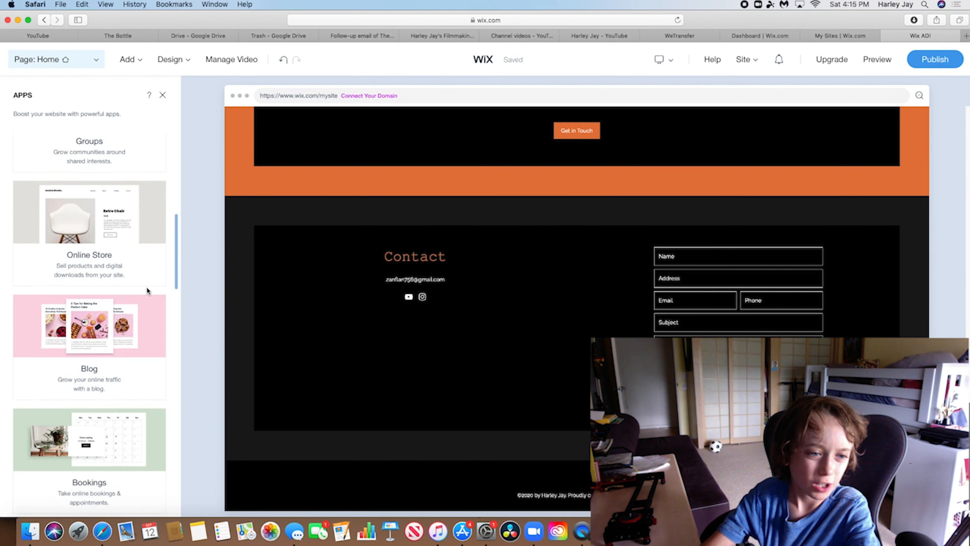
scroll(99, 375, "down", 10)
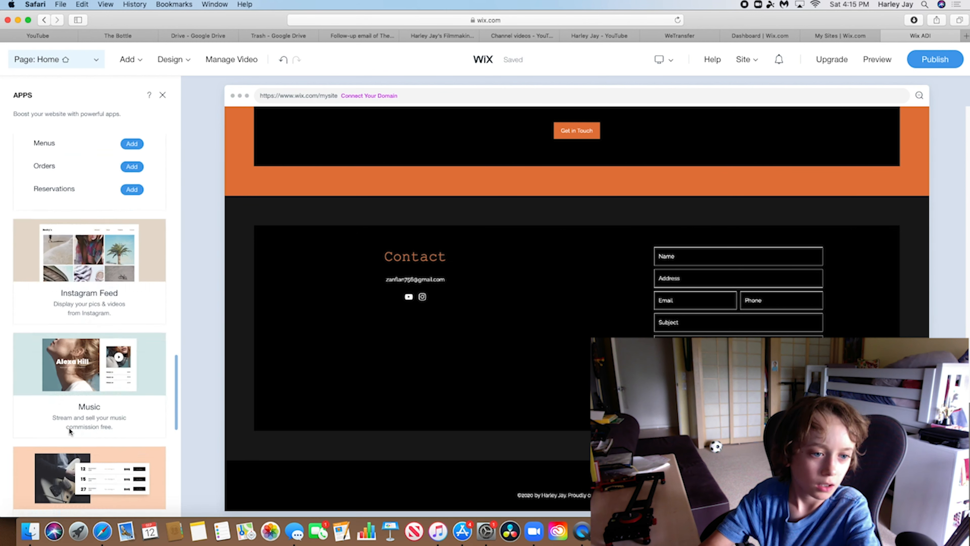
scroll(175, 431, "down", 5)
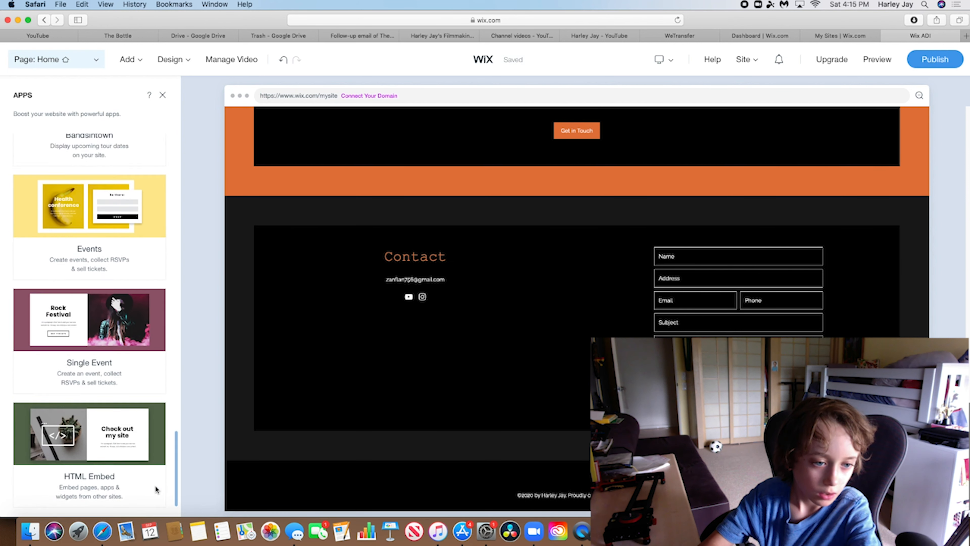
scroll(144, 499, "up", 20)
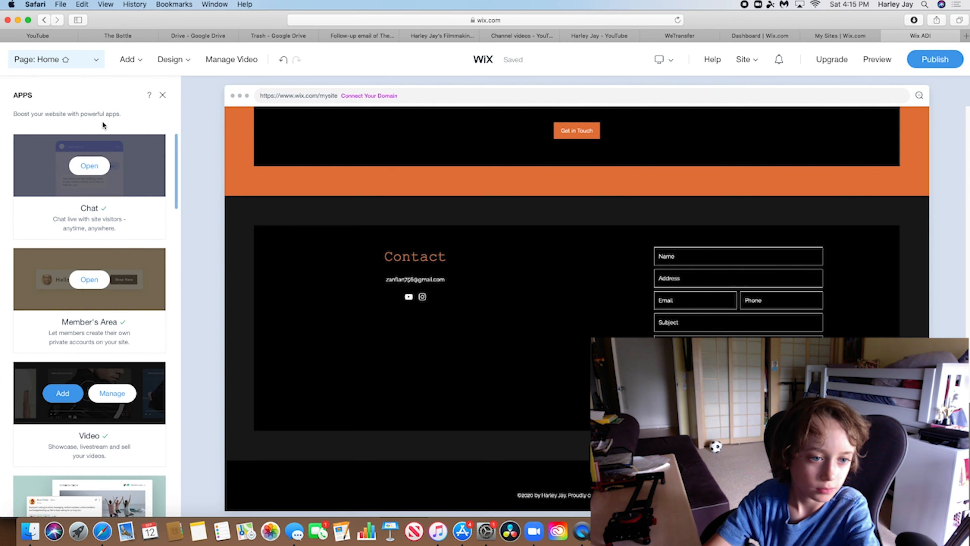
scroll(114, 182, "down", 5)
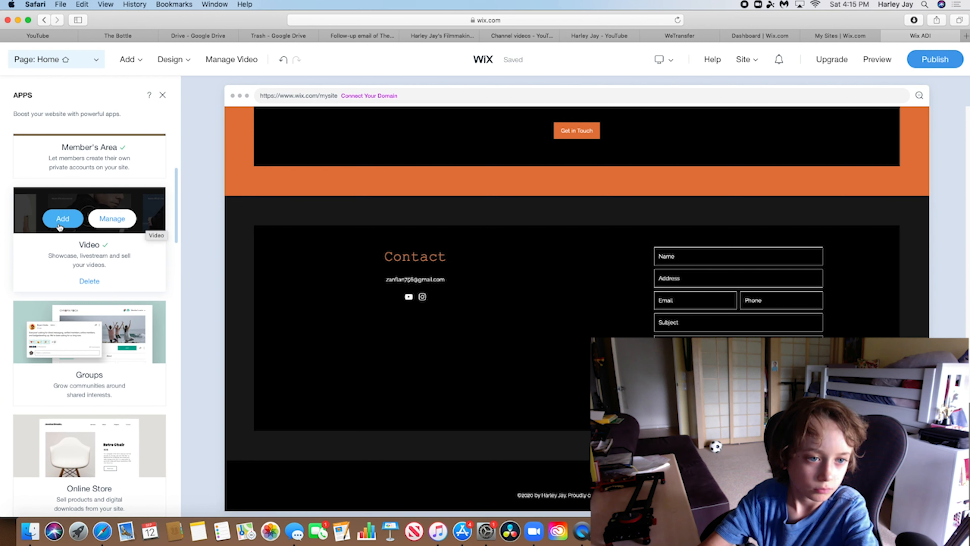
left_click_drag(176, 236, 159, 284)
scroll(158, 287, "down", 5)
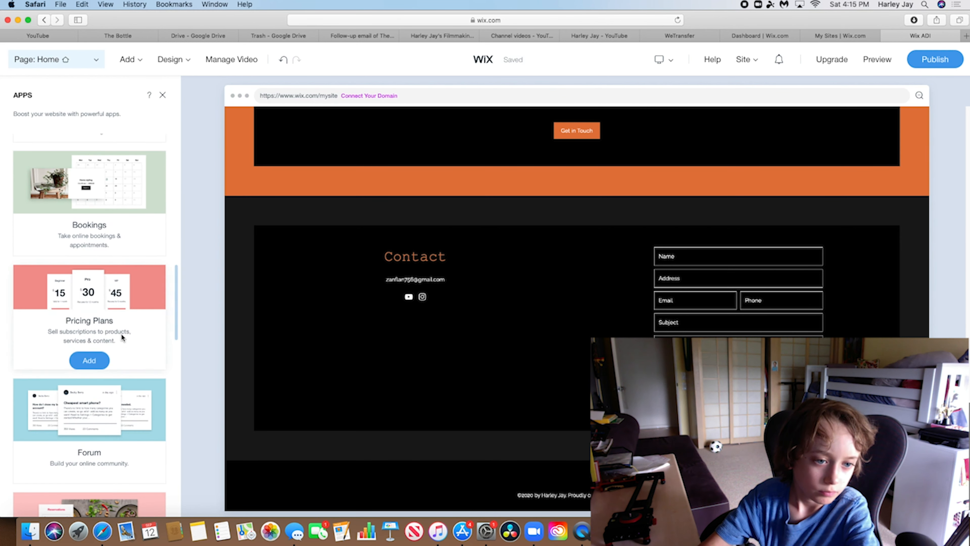
scroll(147, 417, "down", 10)
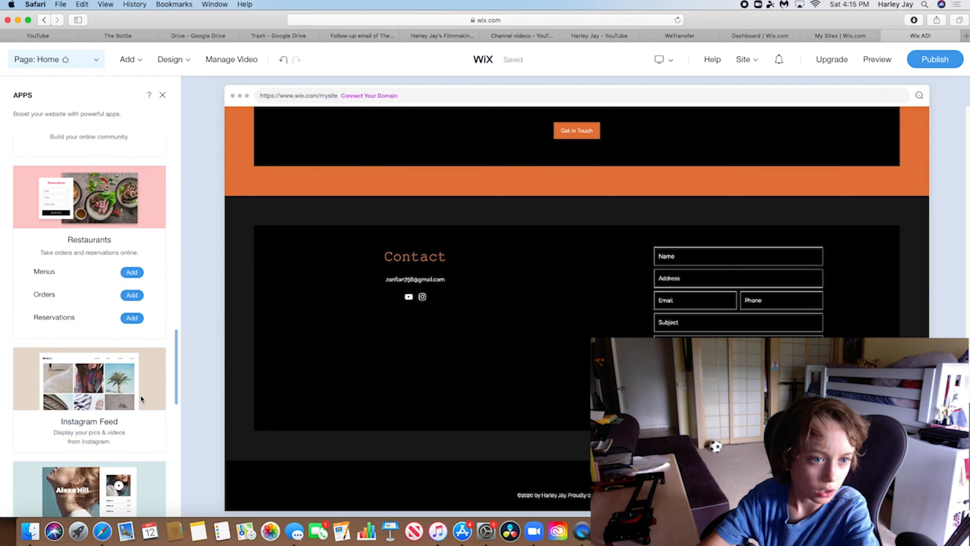
scroll(137, 406, "down", 12)
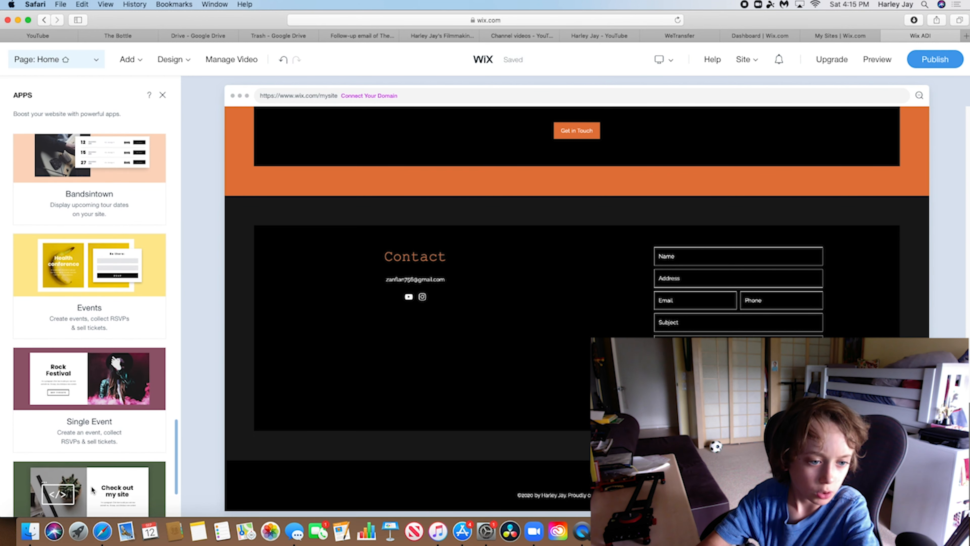
scroll(176, 491, "down", 3)
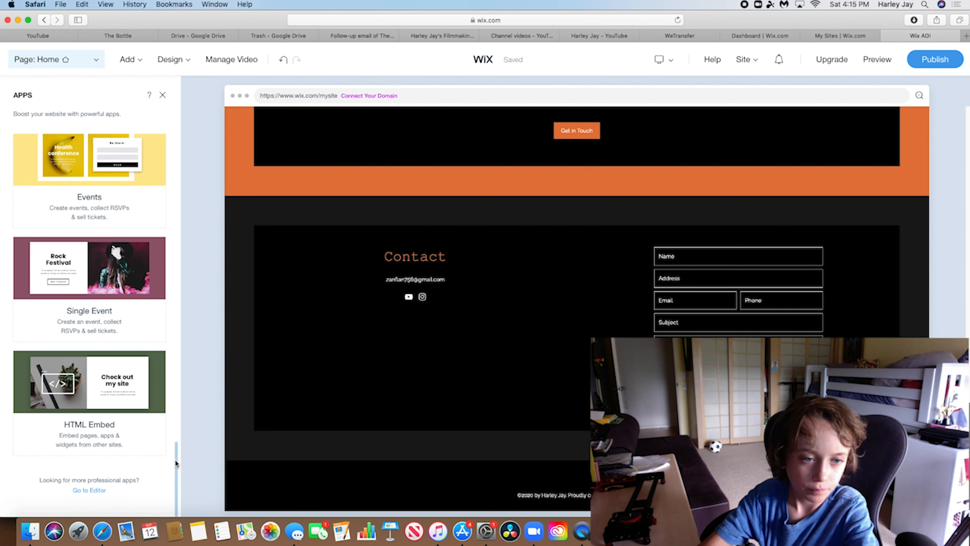
left_click_drag(176, 465, 356, 107)
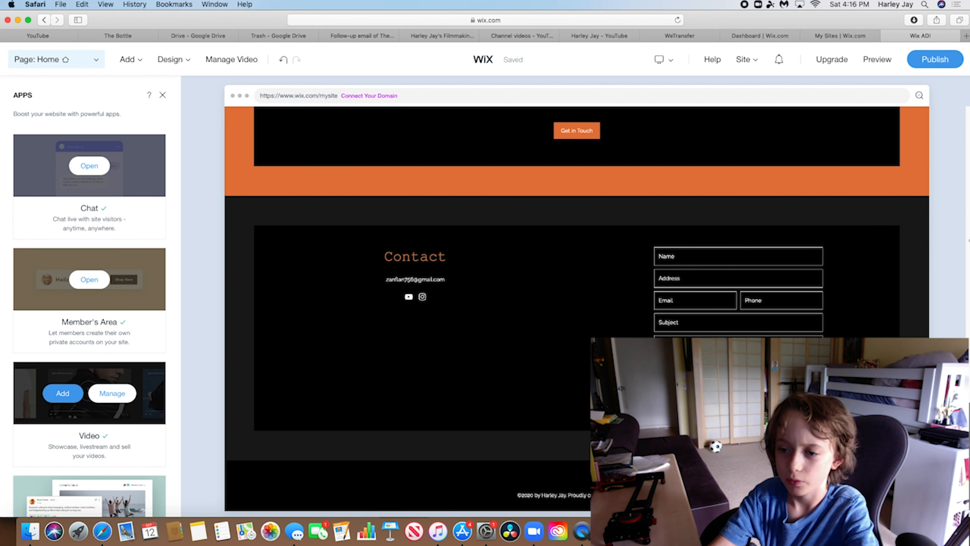
scroll(819, 143, "up", 15)
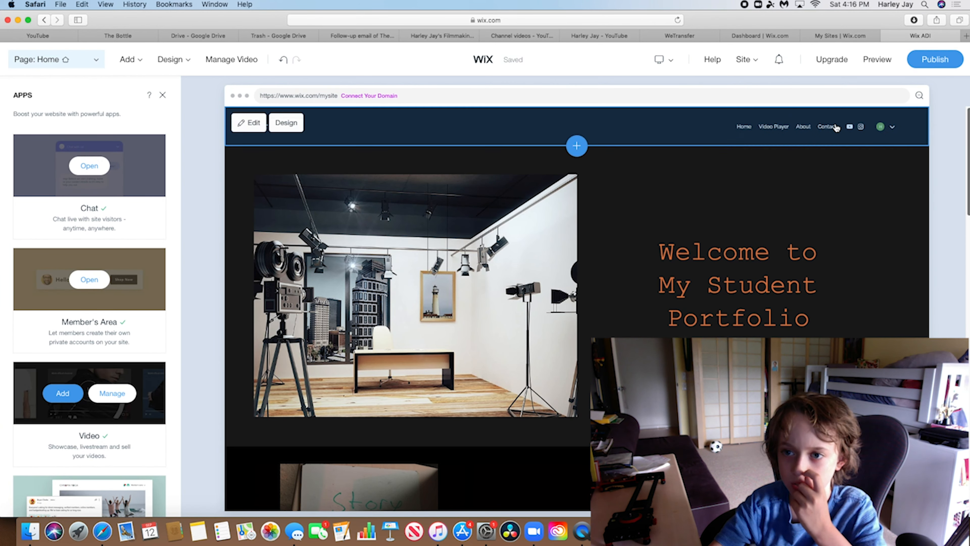
Add a Showreel page using the palm-tree Video Channel template
left_click(132, 64)
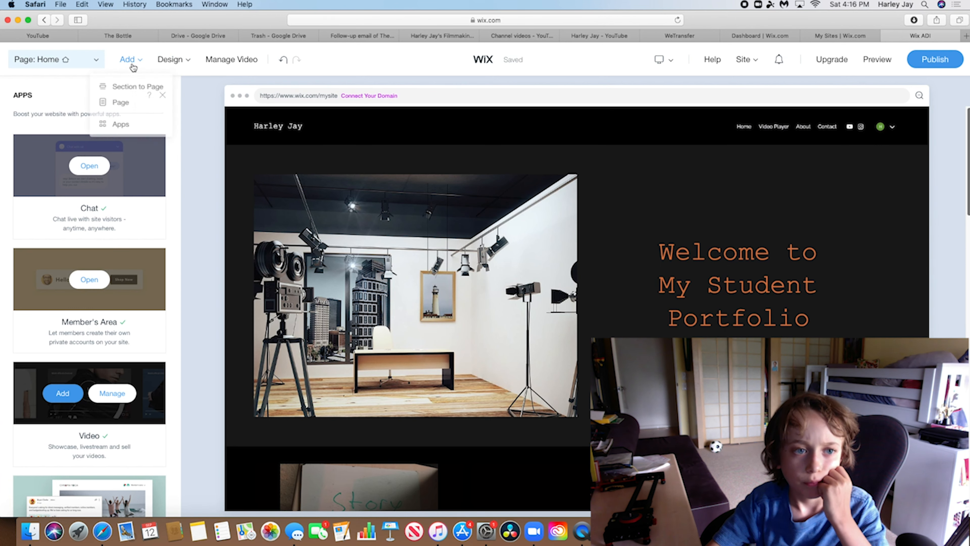
left_click(127, 101)
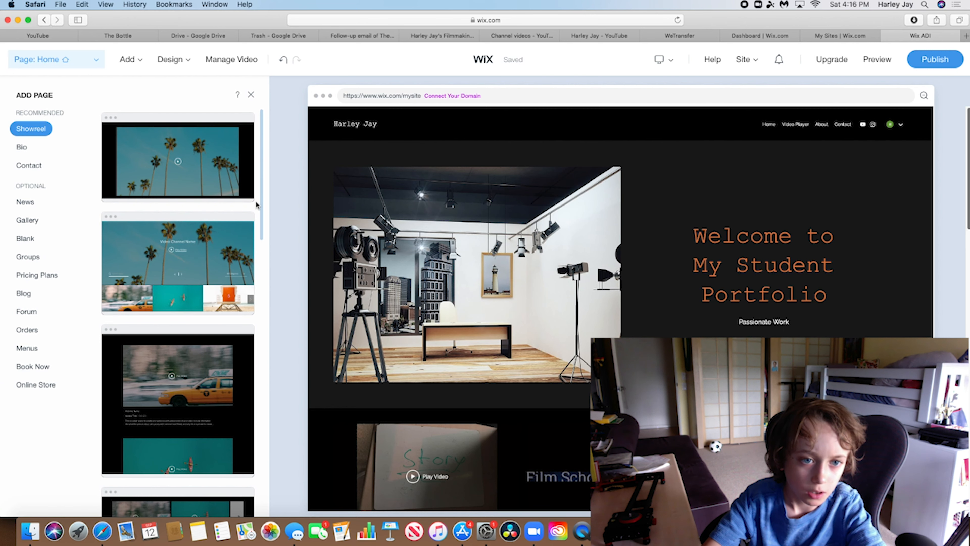
scroll(259, 221, "down", 5)
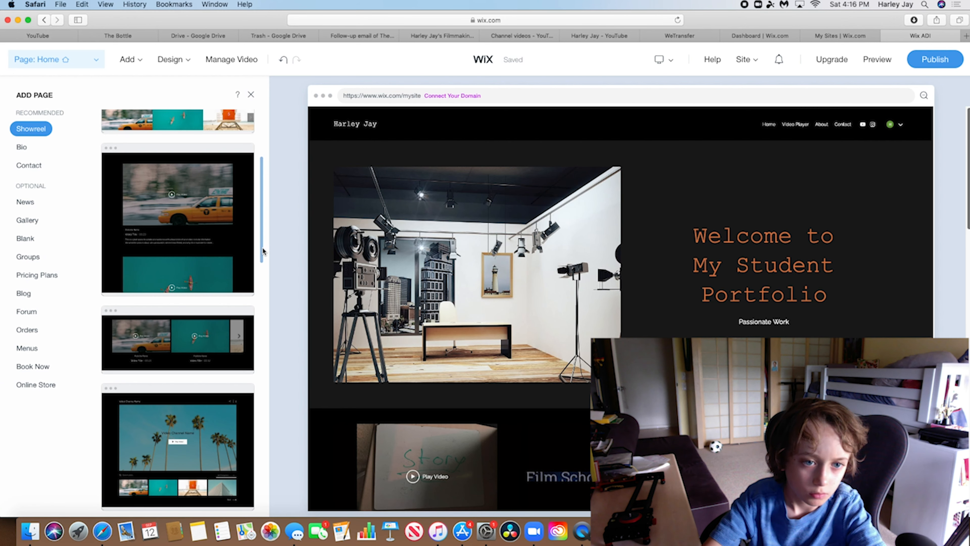
scroll(261, 251, "down", 3)
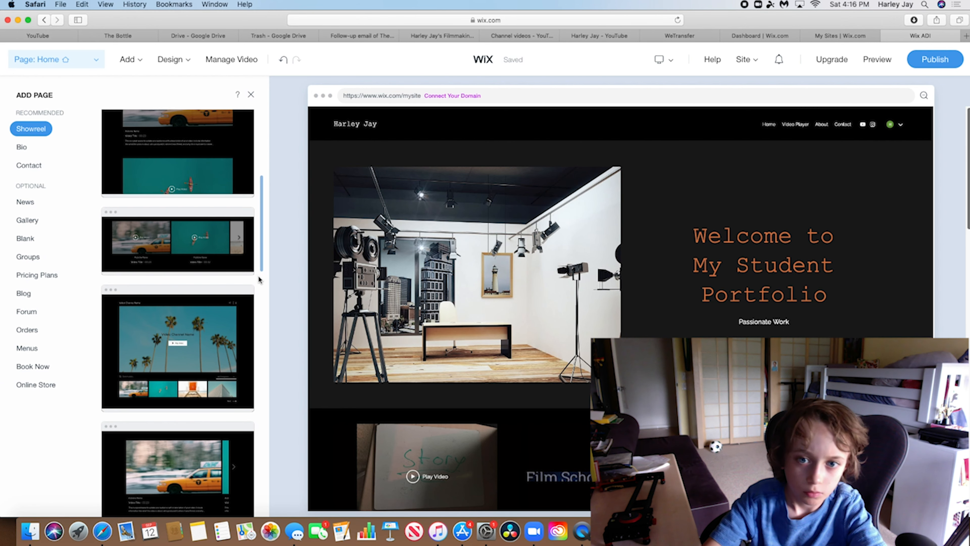
scroll(226, 279, "down", 3)
mouse_move(206, 263)
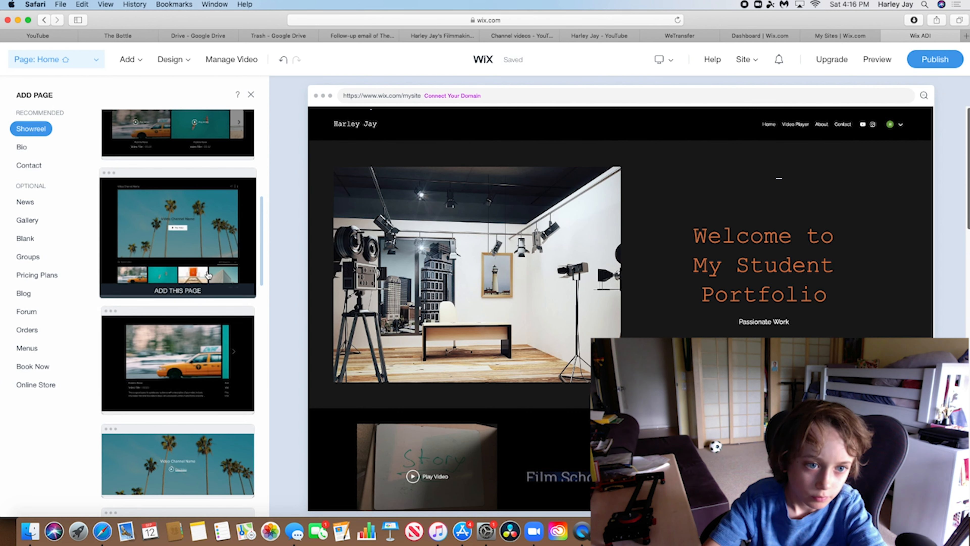
left_click(203, 287)
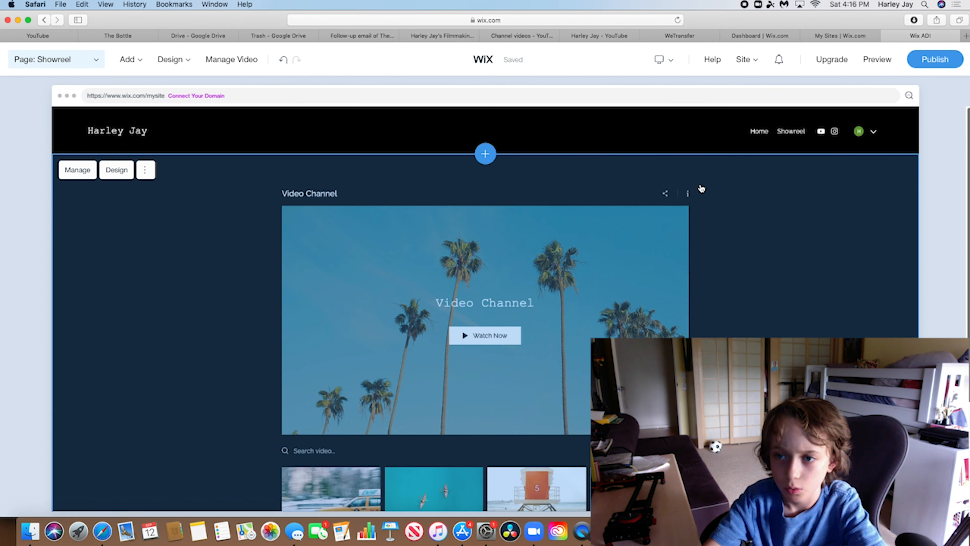
Delete the Video Channel section so the Showreel page is empty, and open the pages list
scroll(705, 187, "down", 5)
scroll(668, 159, "up", 4)
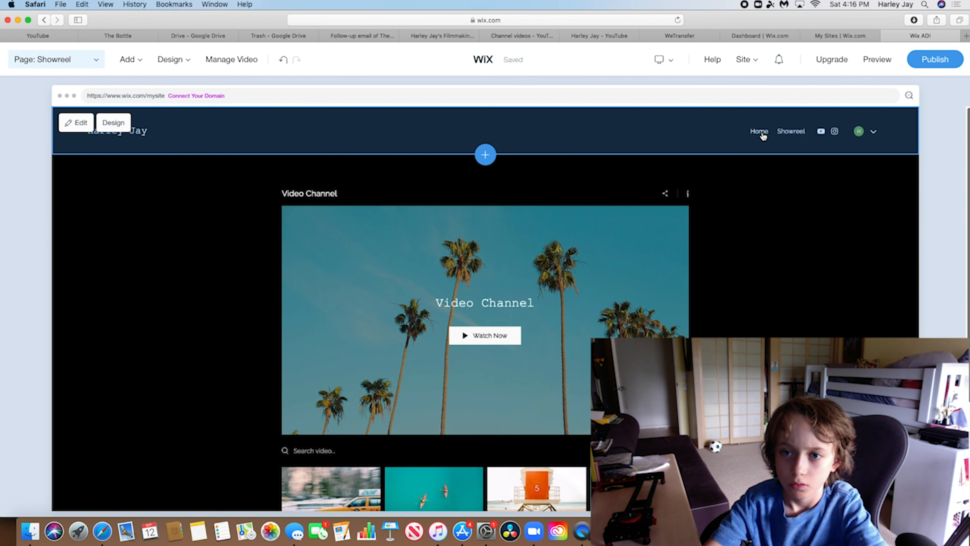
left_click(761, 133)
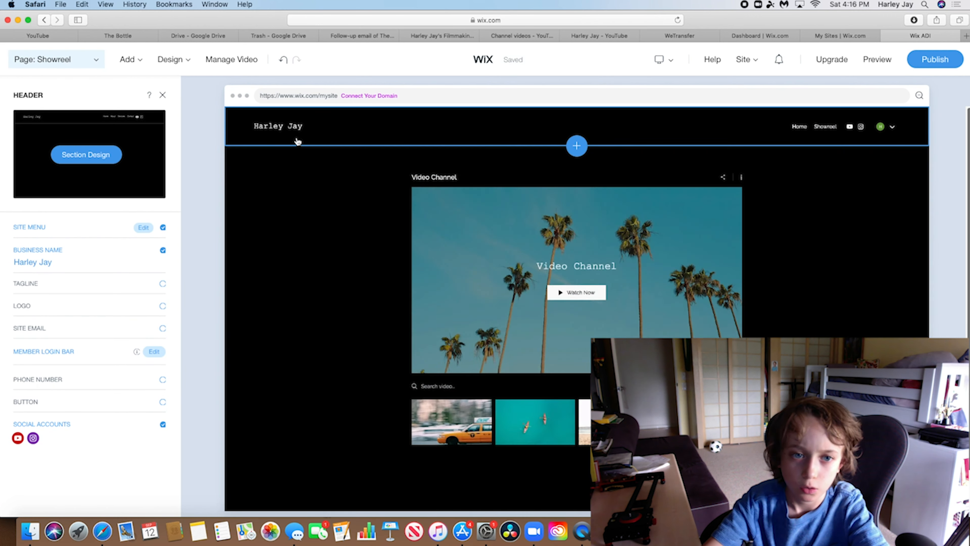
left_click(318, 163)
left_click(303, 240)
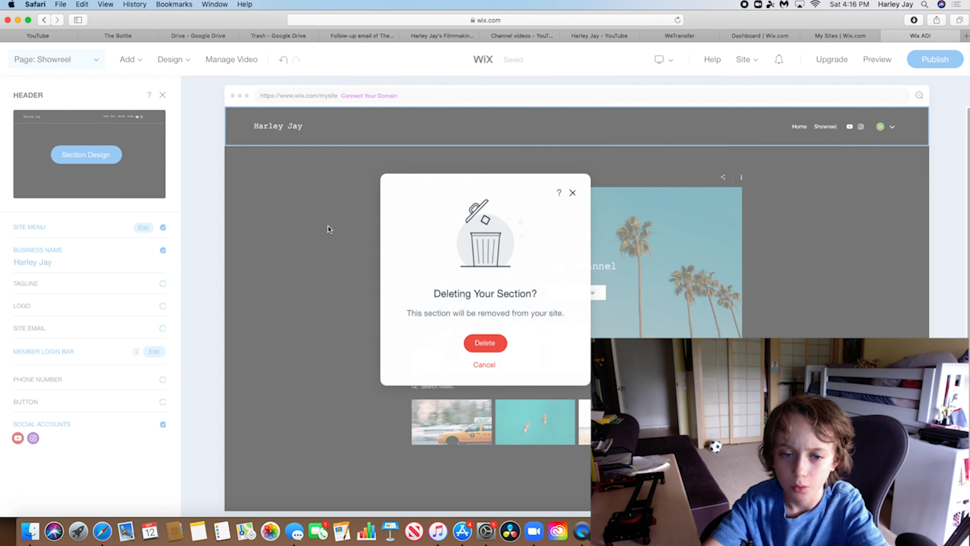
left_click(476, 343)
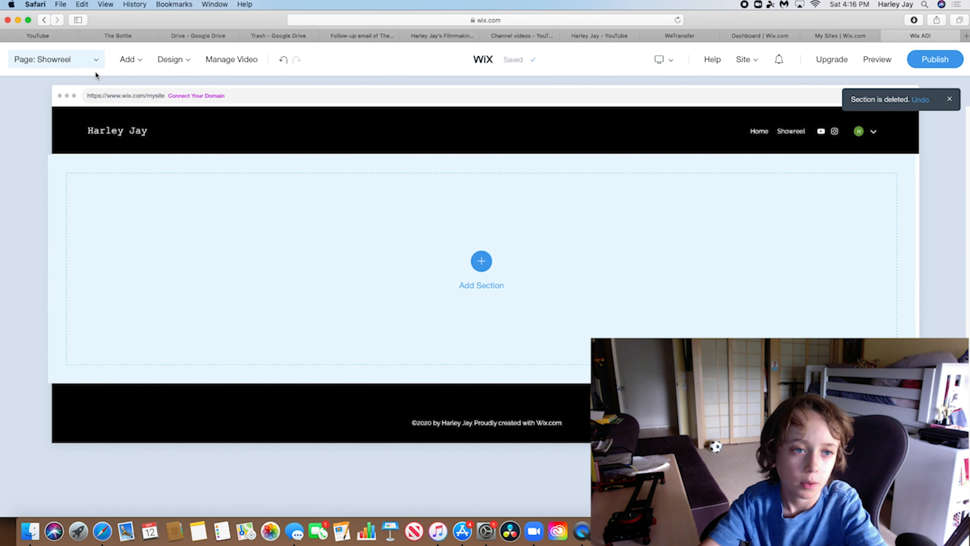
left_click(70, 54)
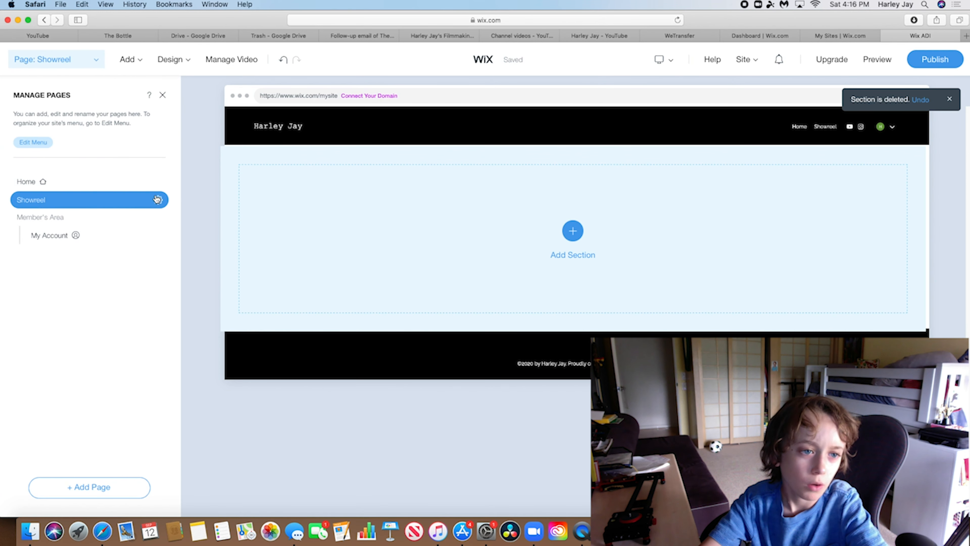
Delete the Showreel page in Manage Pages, leaving only Home and My Account
left_click(159, 200)
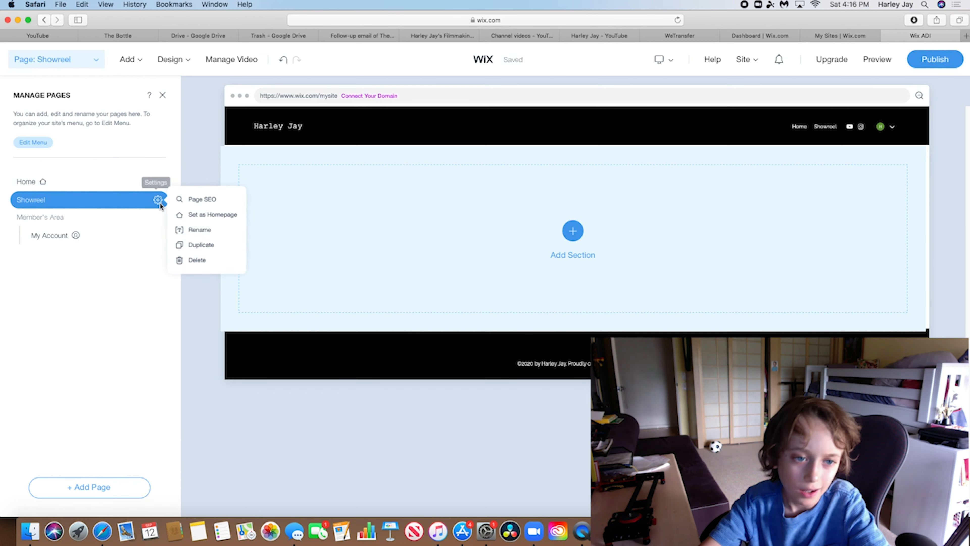
left_click(189, 259)
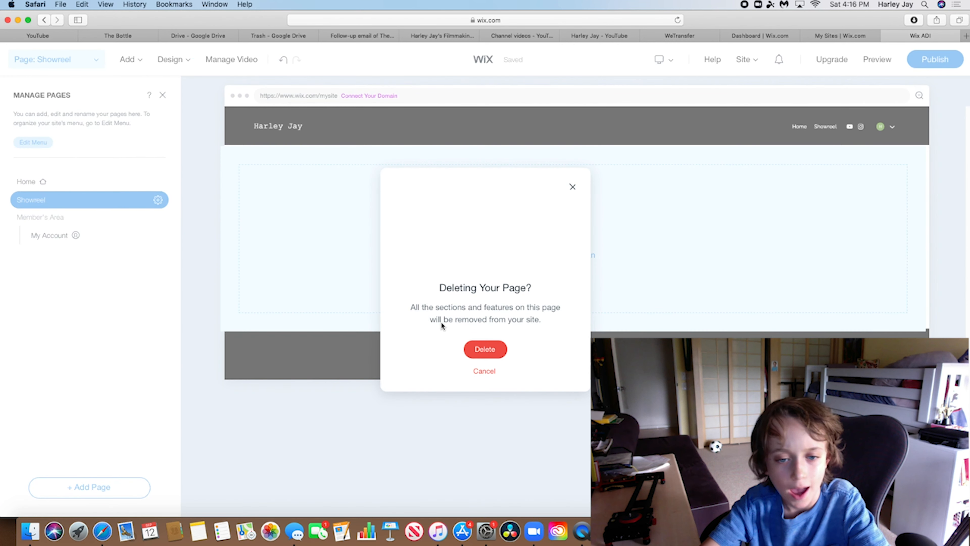
left_click(482, 354)
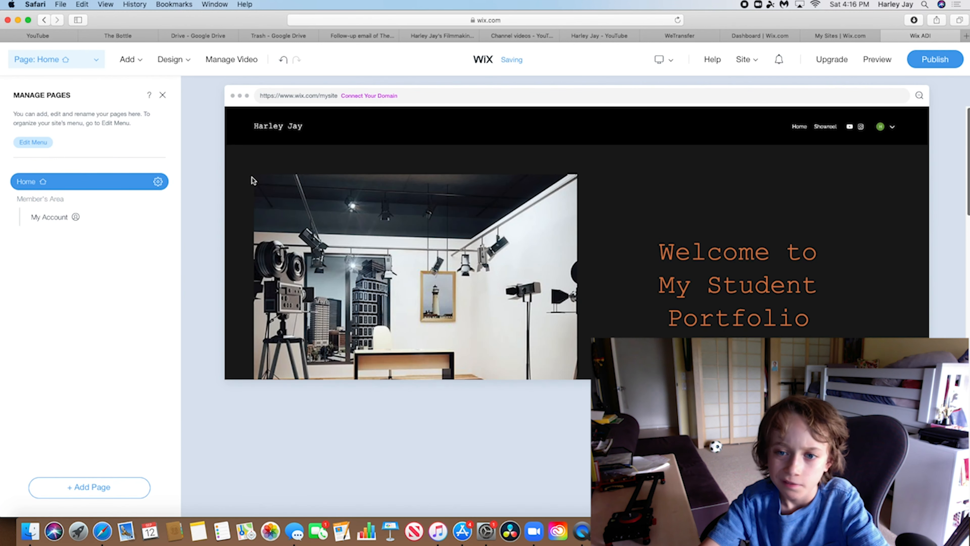
scroll(819, 297, "down", 15)
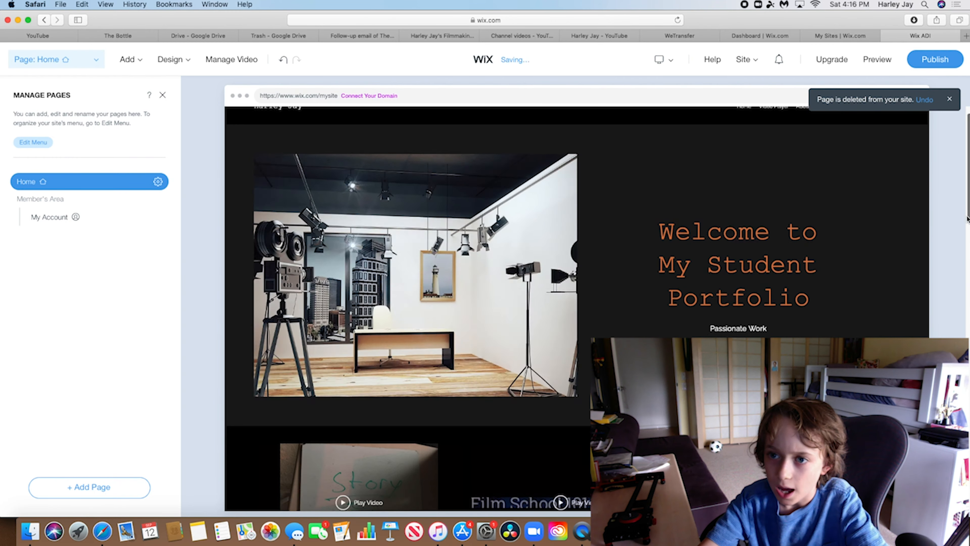
scroll(819, 298, "up", 8)
scroll(819, 297, "down", 8)
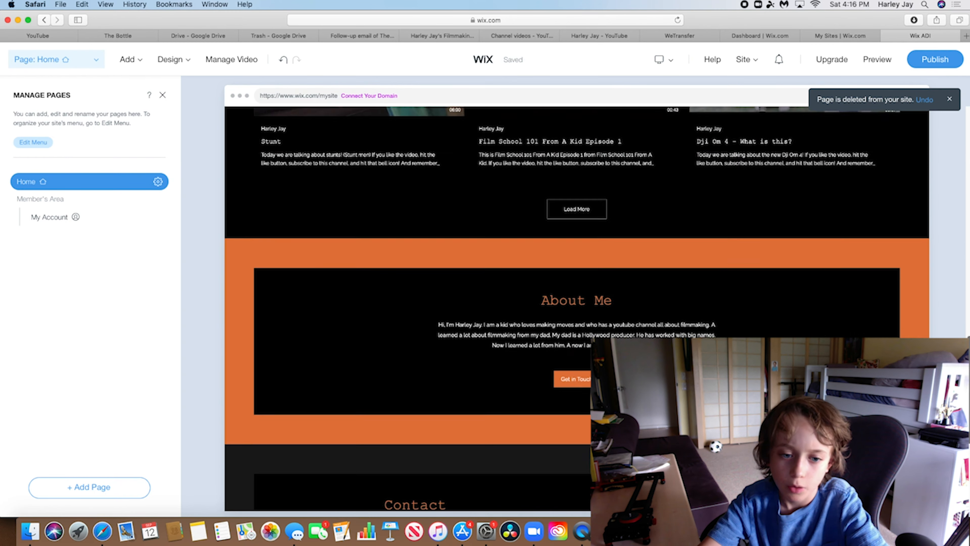
scroll(807, 180, "up", 15)
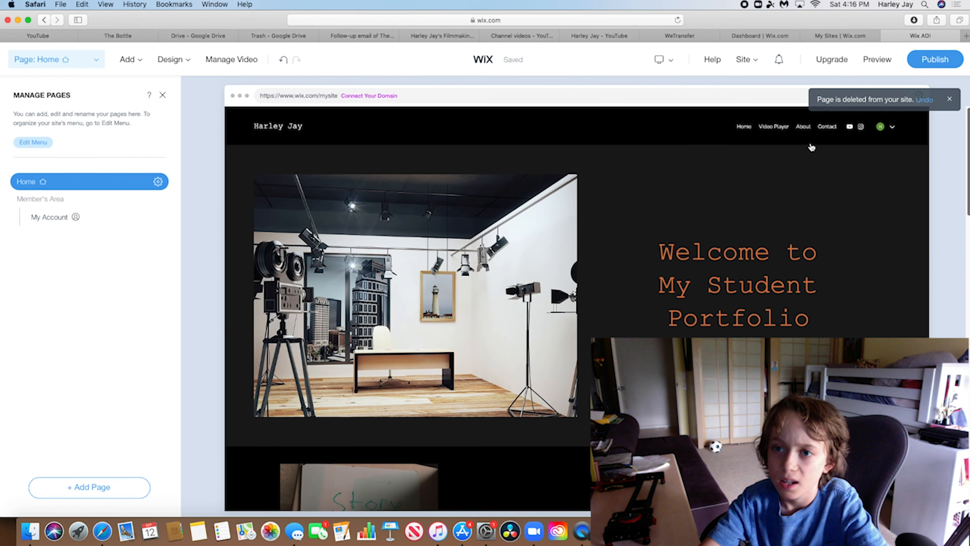